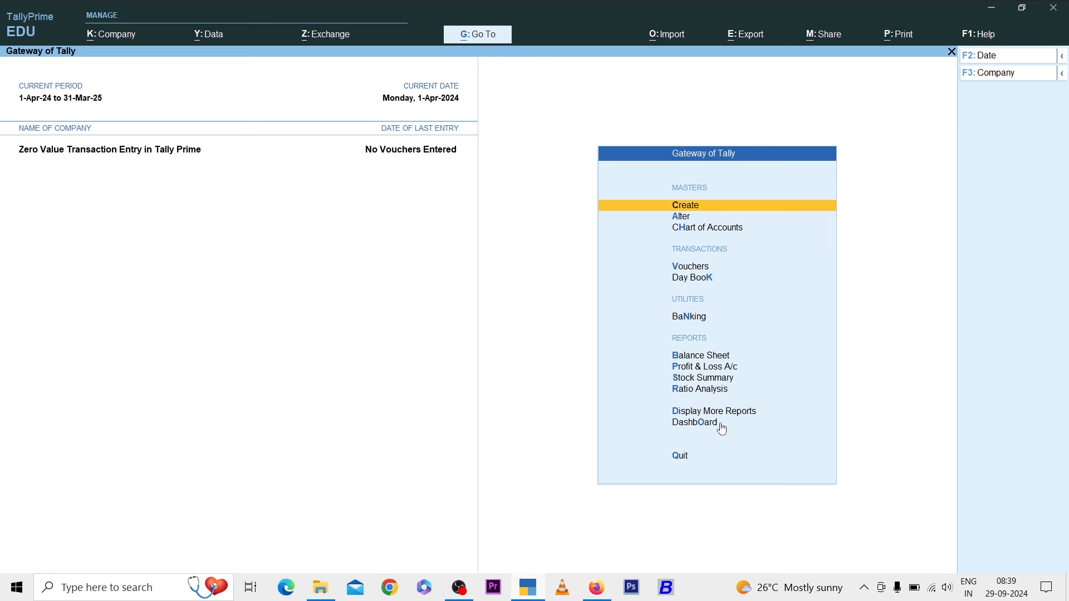
# Open the list of voucher types for master alteration
pyautogui.press('Down')
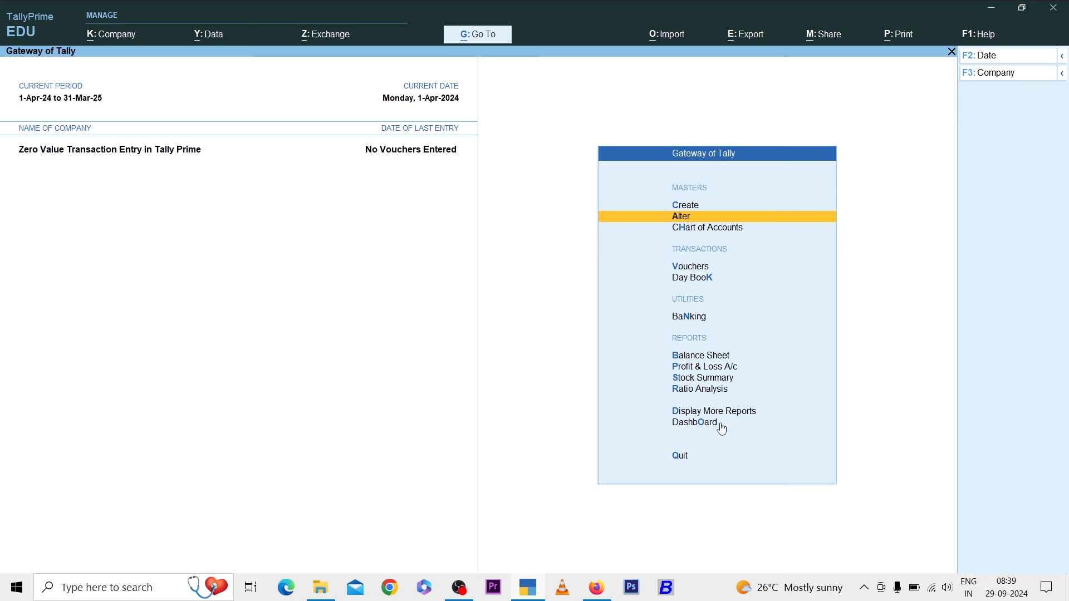
pyautogui.press('Return')
pyautogui.press('Down')
pyautogui.press('Down')
pyautogui.press('Down')
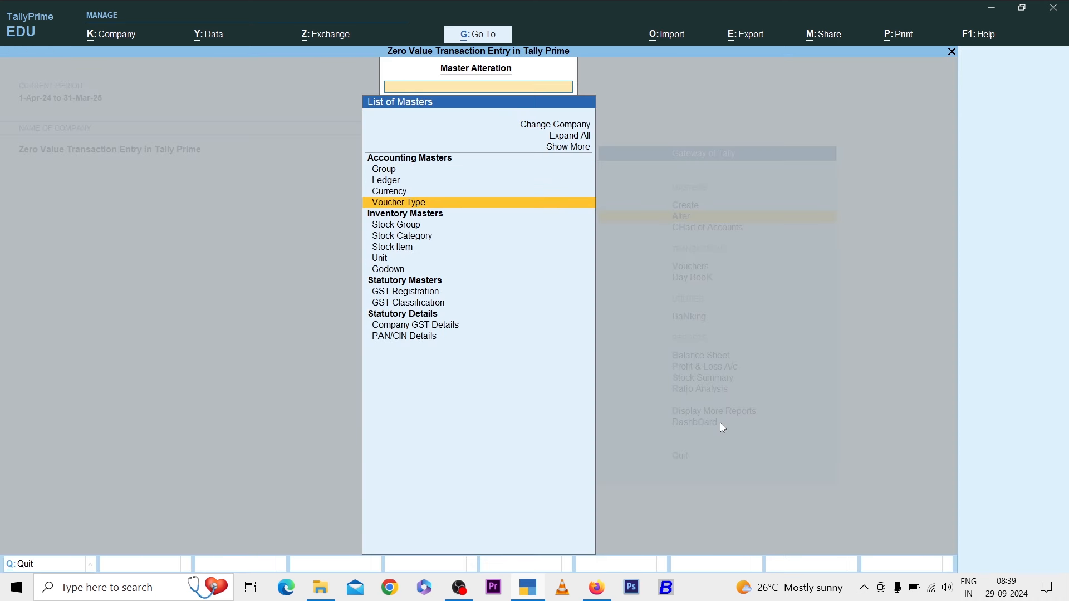
pyautogui.press('Return')
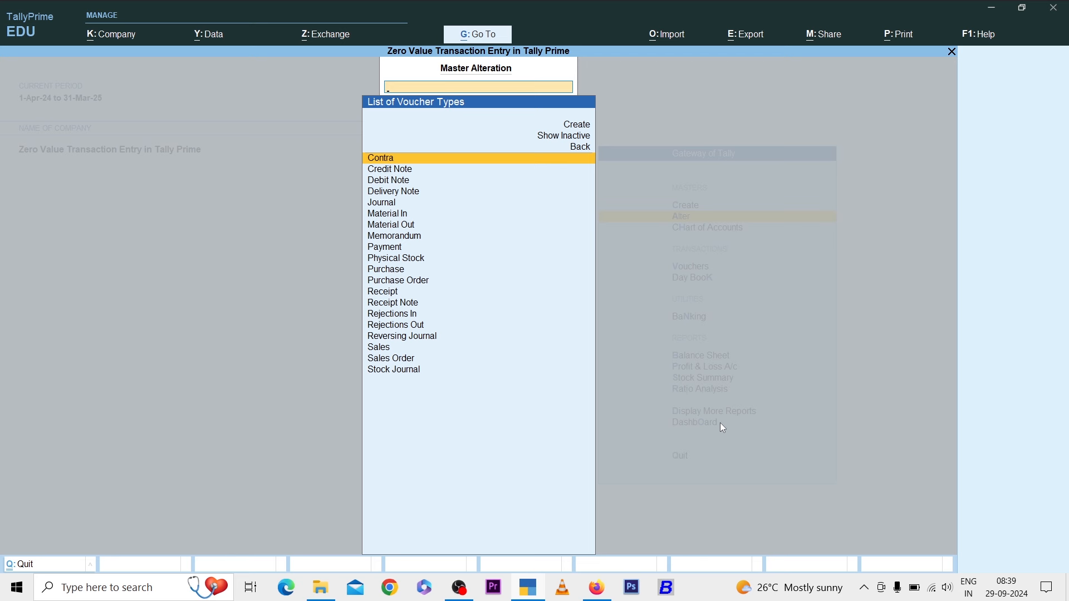
# Examine the Purchase Order voucher type's settings up to Allow zero-valued transactions, and close it without saving
pyautogui.press('Down')
pyautogui.press('Down')
pyautogui.press('Down')
pyautogui.press('Down')
pyautogui.press('Down')
pyautogui.press('Down')
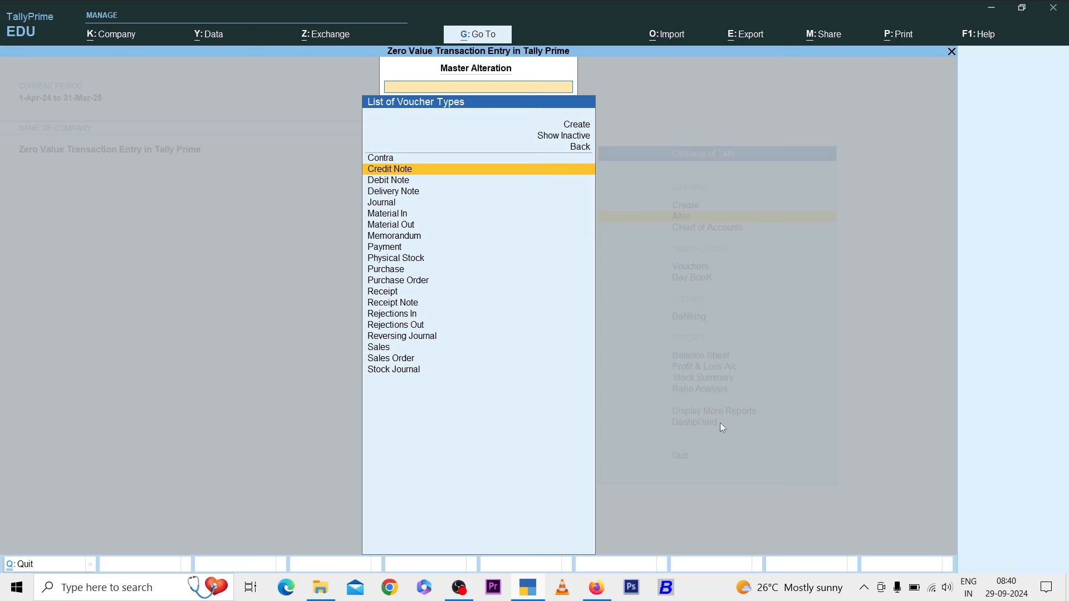
pyautogui.press('Down')
pyautogui.press('Down')
pyautogui.press('Down')
pyautogui.press('Down')
pyautogui.press('Down')
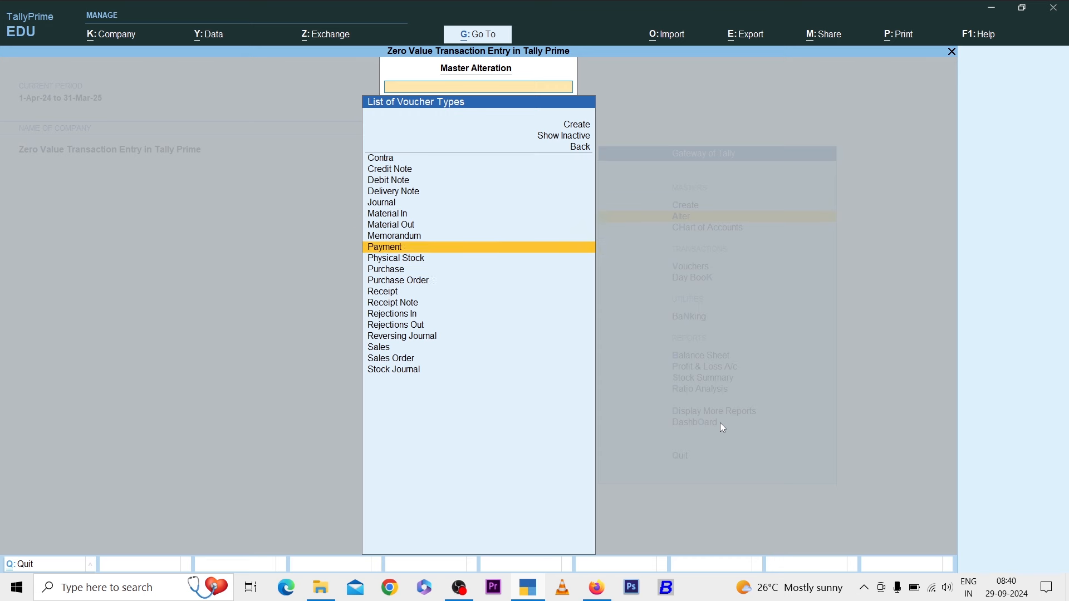
pyautogui.press('Return')
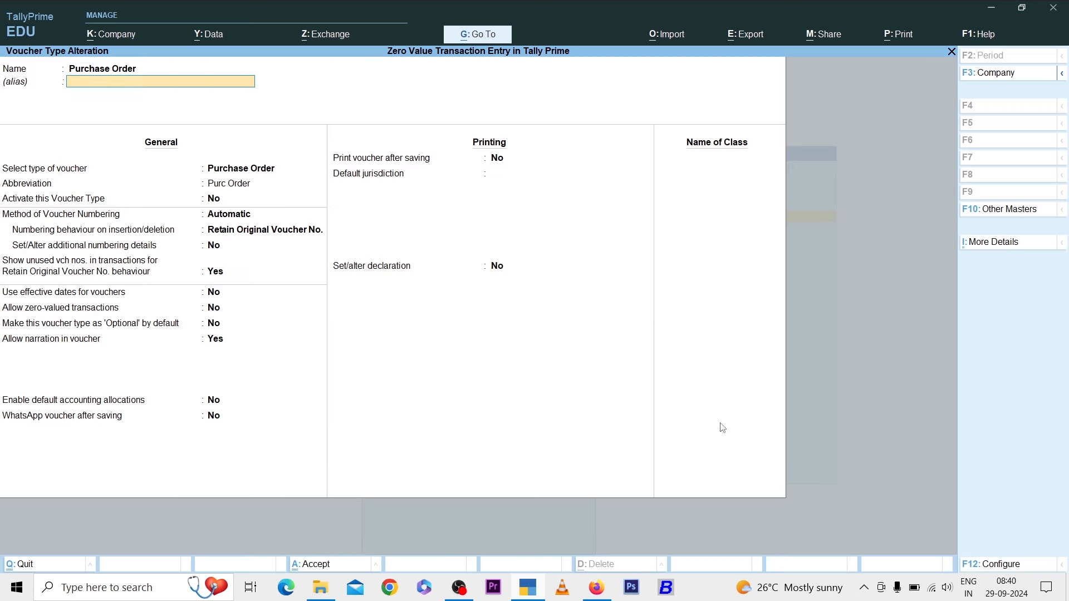
pyautogui.press('Return')
pyautogui.press('Return')
pyautogui.press('Return')
pyautogui.press('Return')
pyautogui.press('Return')
pyautogui.press('Return')
pyautogui.press('Return')
pyautogui.press('Return')
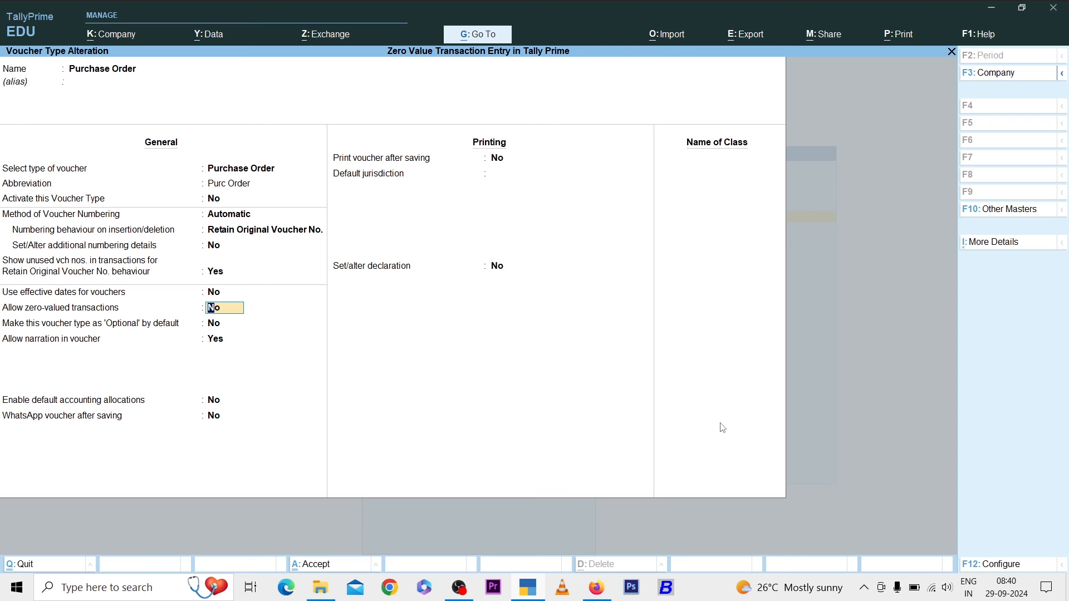
pyautogui.press('Escape')
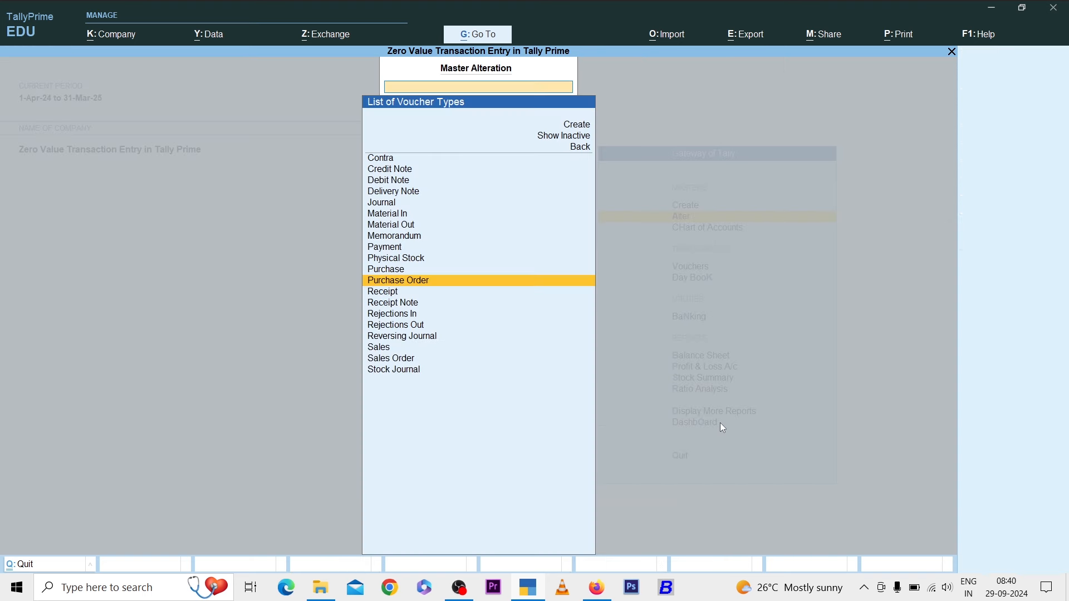
# Look at the Payment voucher type's Allow zero-valued transactions option and close it without changes
pyautogui.write('Pay')
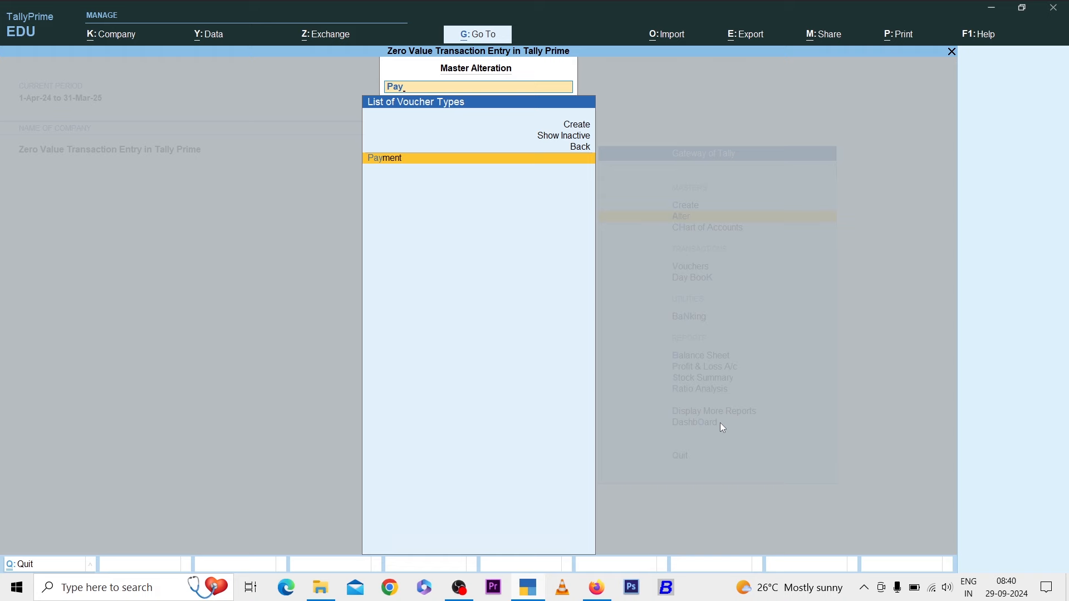
pyautogui.press('Return')
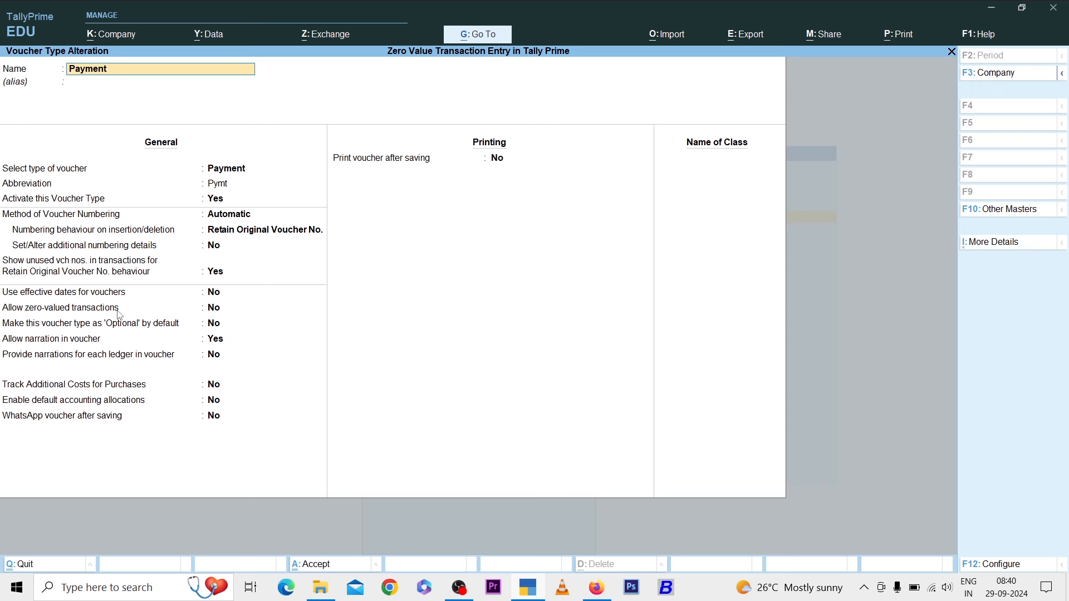
pyautogui.press('Escape')
pyautogui.press('Escape')
pyautogui.press('y')
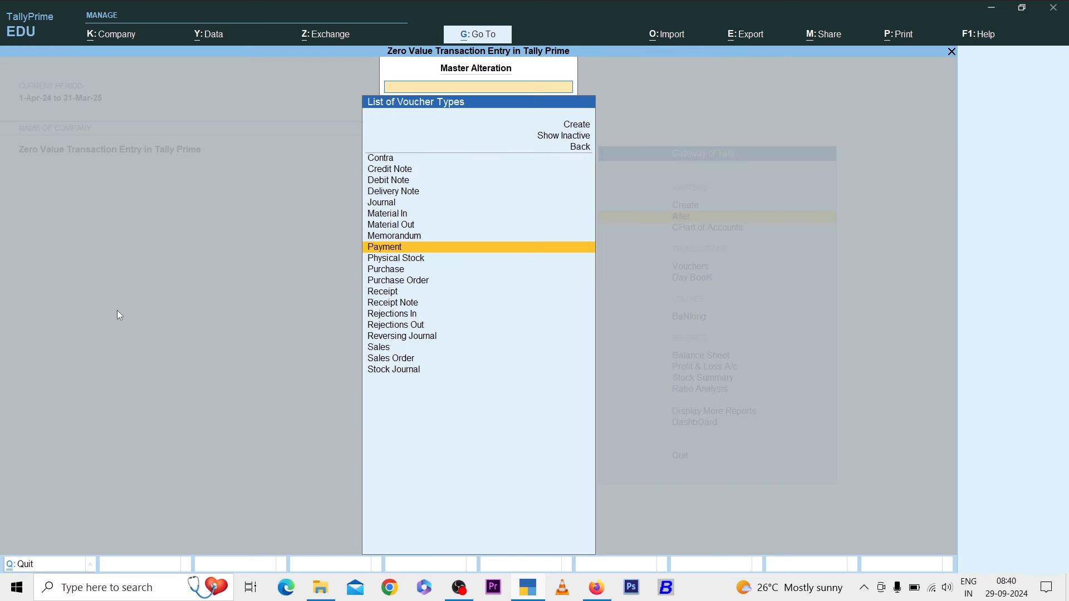
# Set Allow zero-valued transactions to Yes in the Purchase Order voucher type and save it
pyautogui.press('Down')
pyautogui.press('Down')
pyautogui.press('Down')
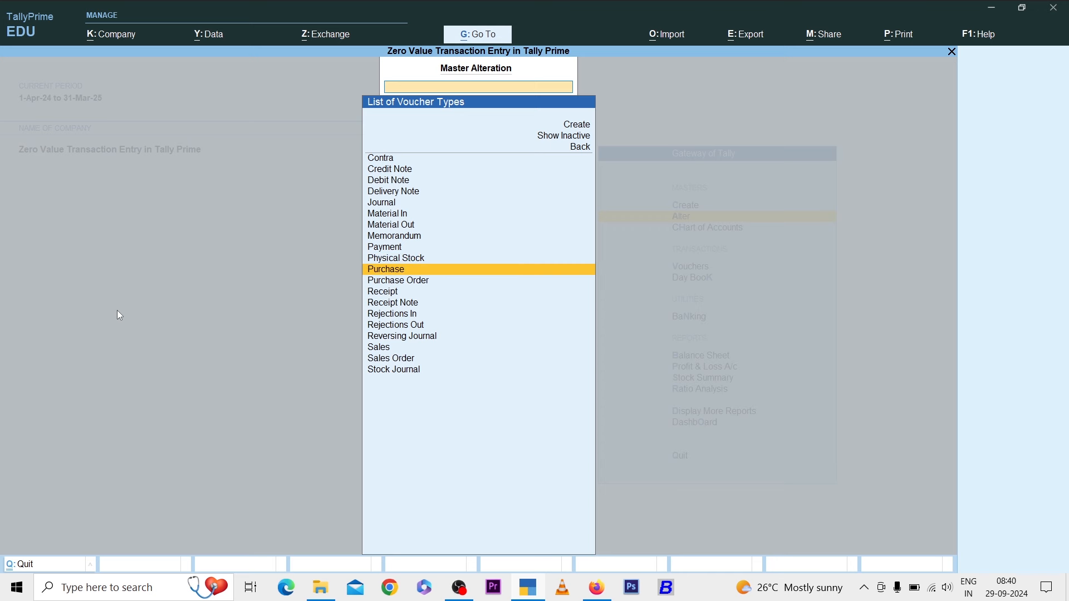
pyautogui.press('Return')
pyautogui.press('Return')
pyautogui.press('Return')
pyautogui.press('Return')
pyautogui.press('Return')
pyautogui.press('Return')
pyautogui.press('Return')
pyautogui.press('Return')
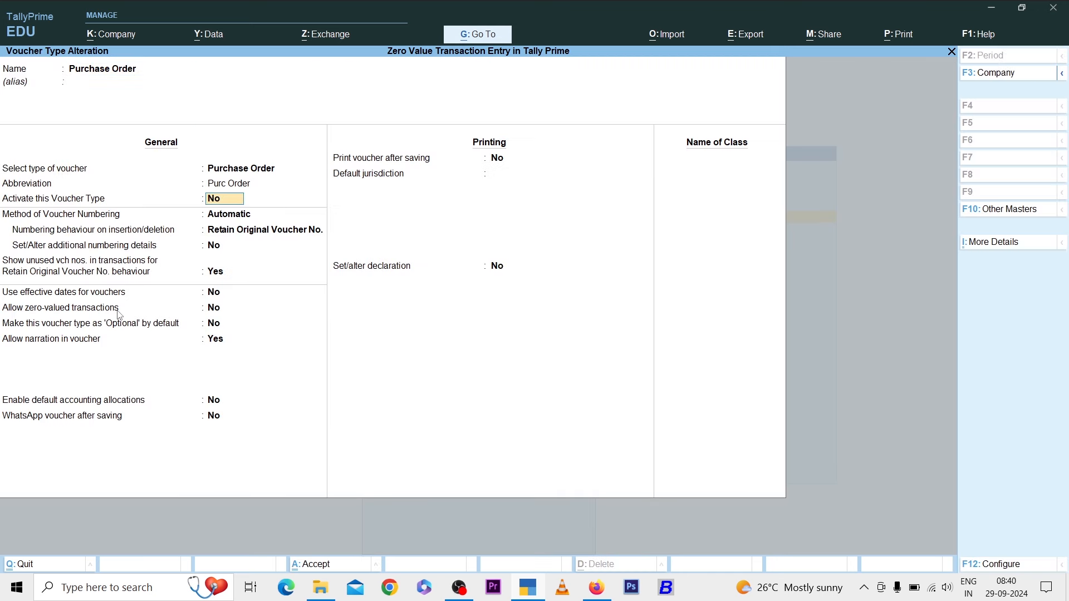
pyautogui.press('Return')
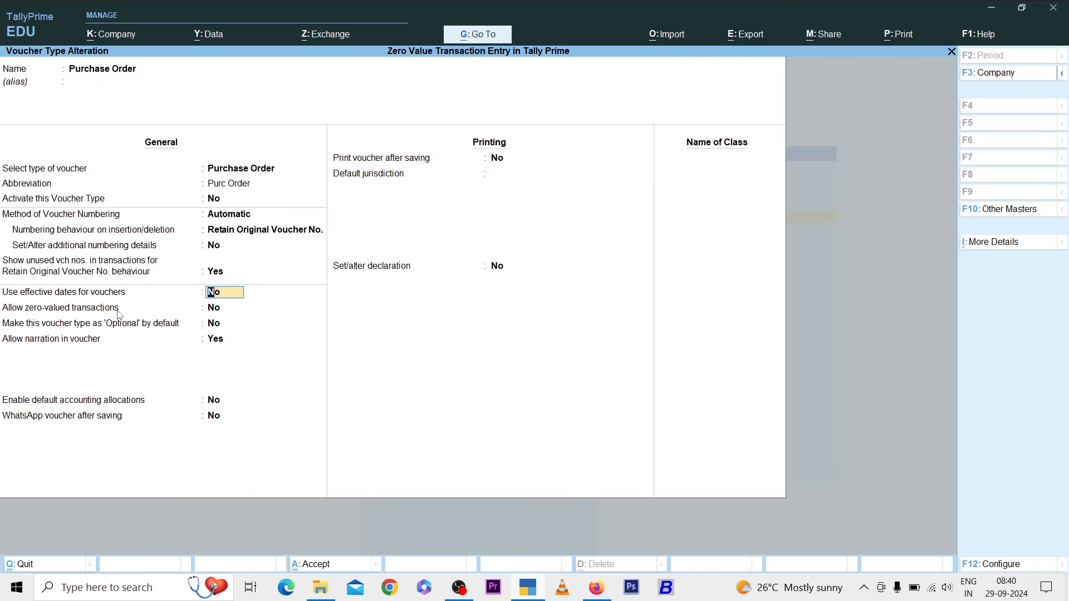
pyautogui.press('Return')
pyautogui.write('y')
pyautogui.press('Return')
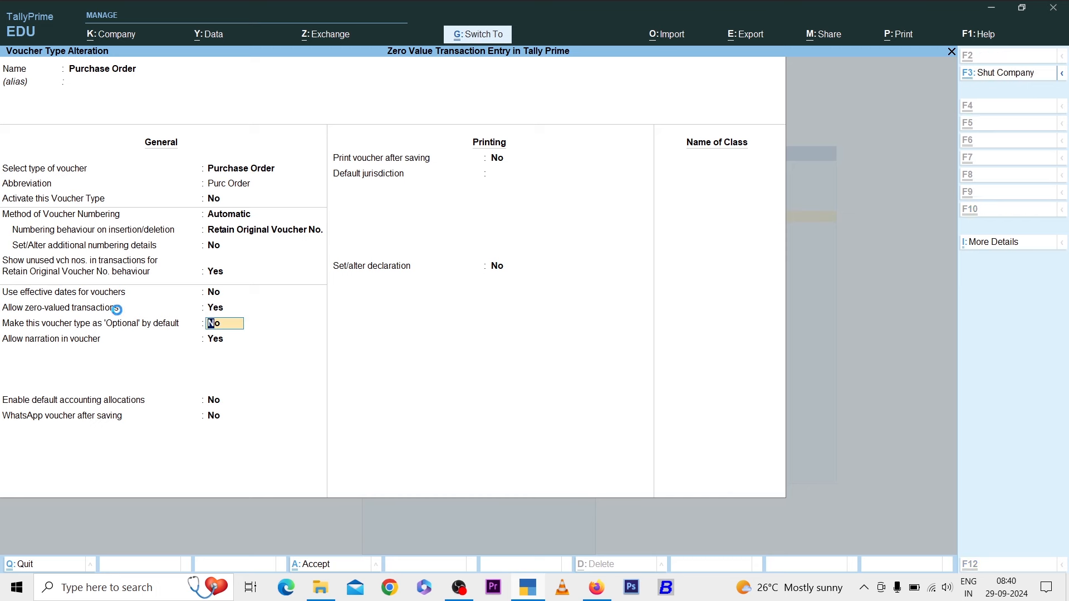
pyautogui.hotkey('ctrl', 'a')
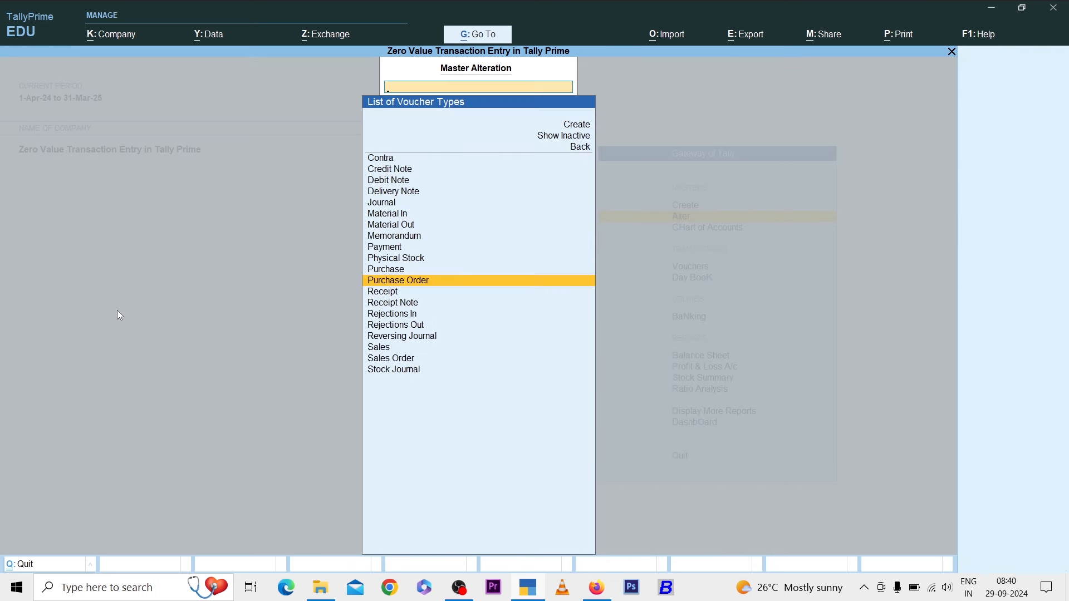
# Leave master alteration, open voucher entry and include the inactive types in the list of other vouchers
pyautogui.press('Escape')
pyautogui.press('Escape')
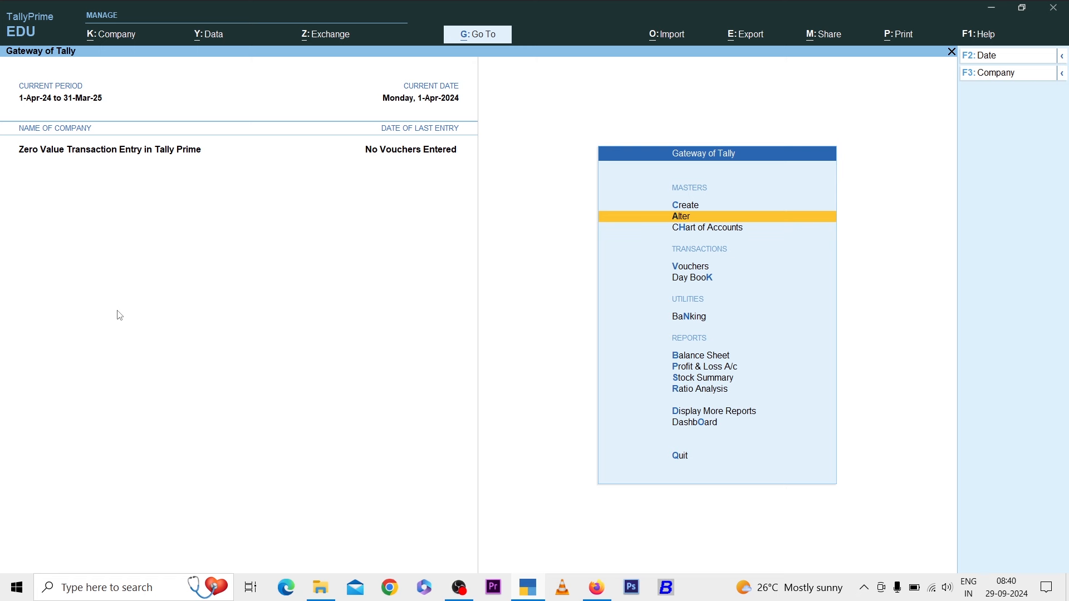
pyautogui.press('v')
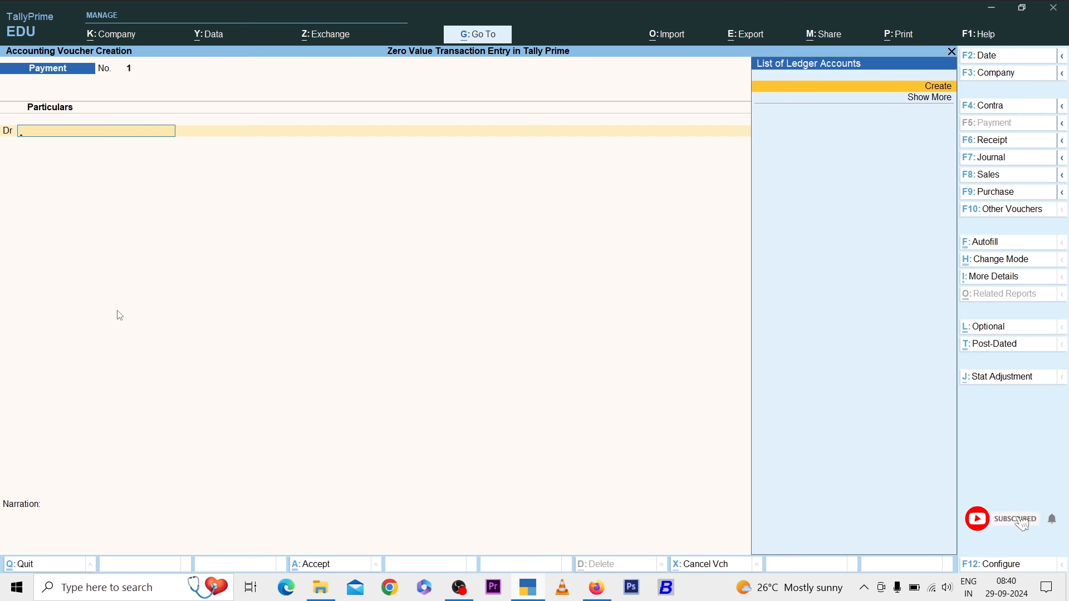
pyautogui.click(997, 209)
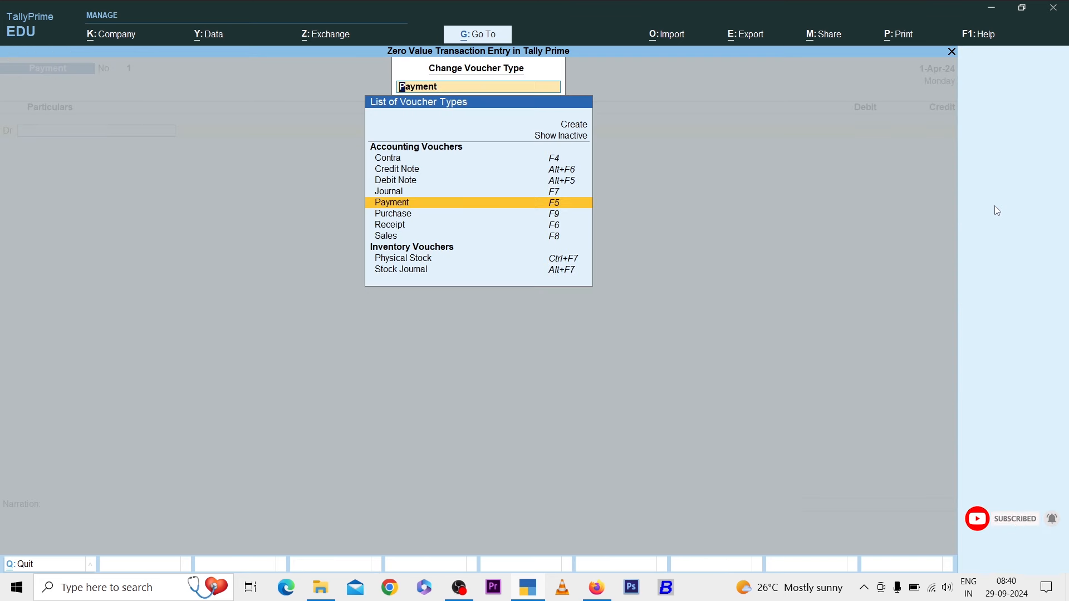
pyautogui.press('Up')
pyautogui.press('Up')
pyautogui.press('Up')
pyautogui.press('Up')
pyautogui.press('Up')
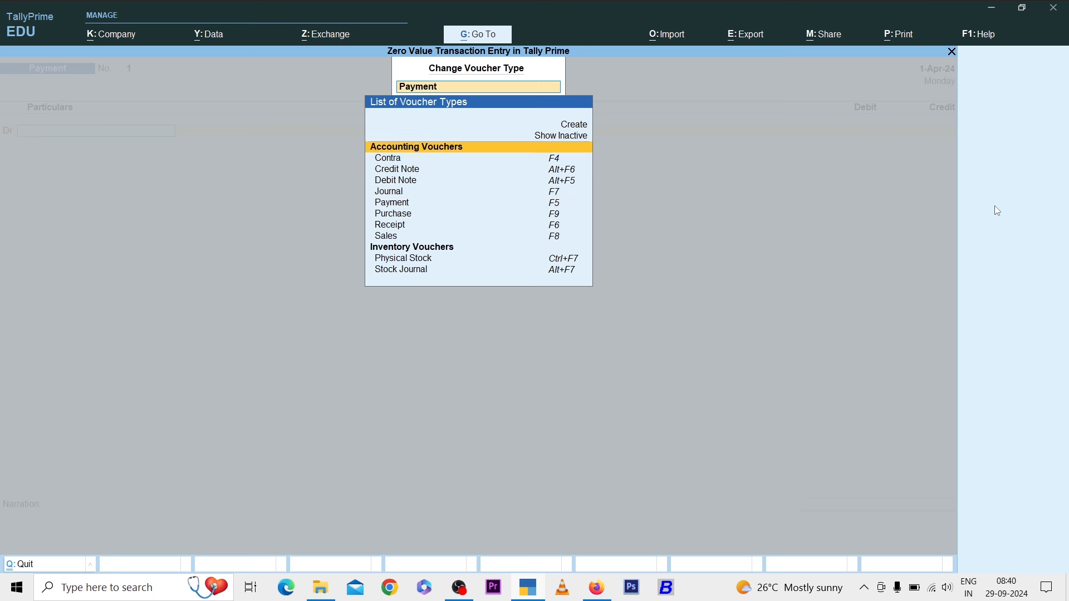
pyautogui.press('Up')
pyautogui.press('Return')
# Choose the inactive Purchase Order voucher type and activate it to start a new purchase order
pyautogui.press('Down')
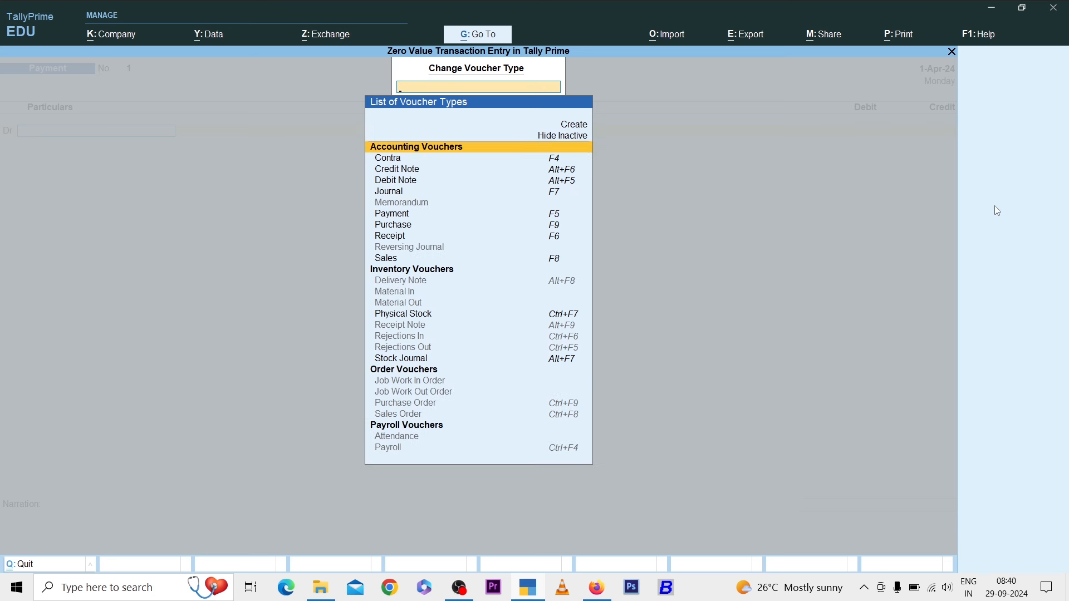
pyautogui.press('Down')
pyautogui.press('Down')
pyautogui.press('Down')
pyautogui.press('Down')
pyautogui.press('Down')
pyautogui.press('Down')
pyautogui.press('Down')
pyautogui.press('Down')
pyautogui.press('Down')
pyautogui.press('Down')
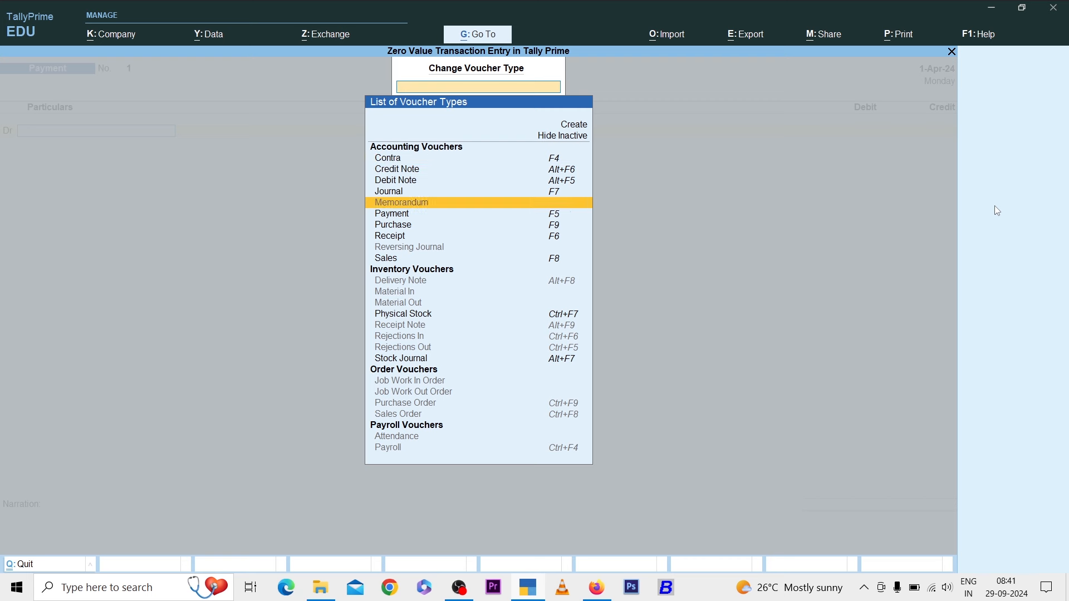
pyautogui.press('Down')
pyautogui.press('Down')
pyautogui.press('Down')
pyautogui.press('Down')
pyautogui.press('Down')
pyautogui.press('Down')
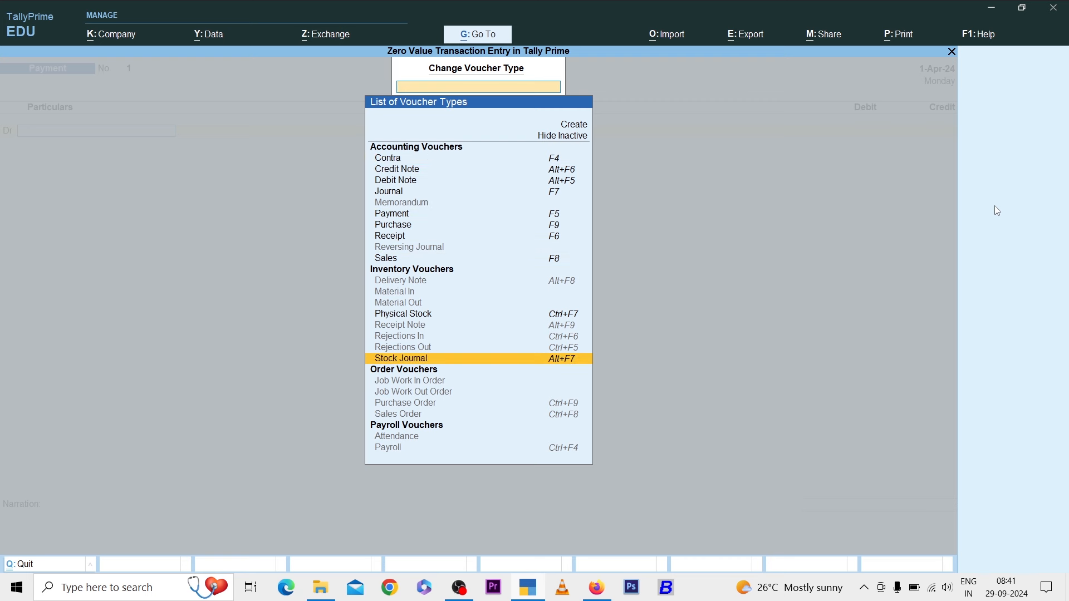
pyautogui.press('Return')
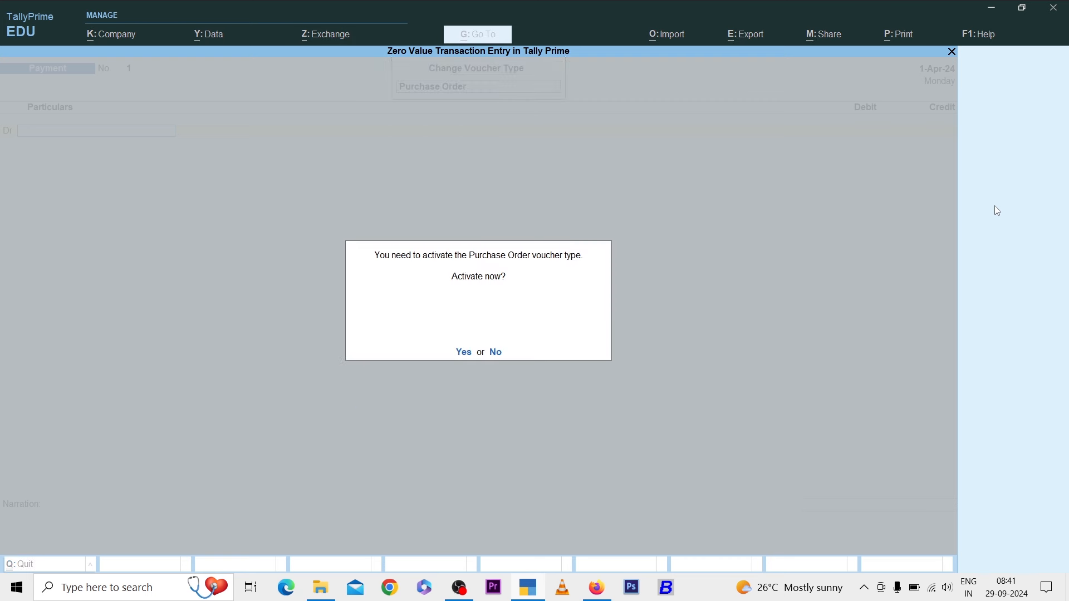
pyautogui.press('y')
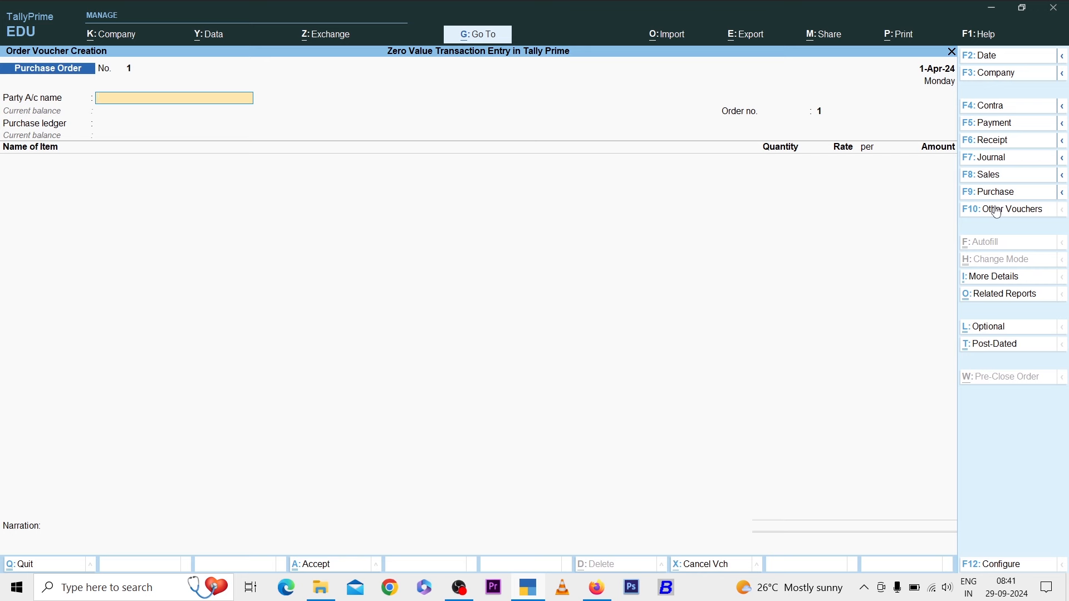
# Create the supplier's ledger as the order's party account, with the supplier's name, under Sundry Creditors, and save it
pyautogui.hotkey('alt', 'c')
pyautogui.write('Raj')
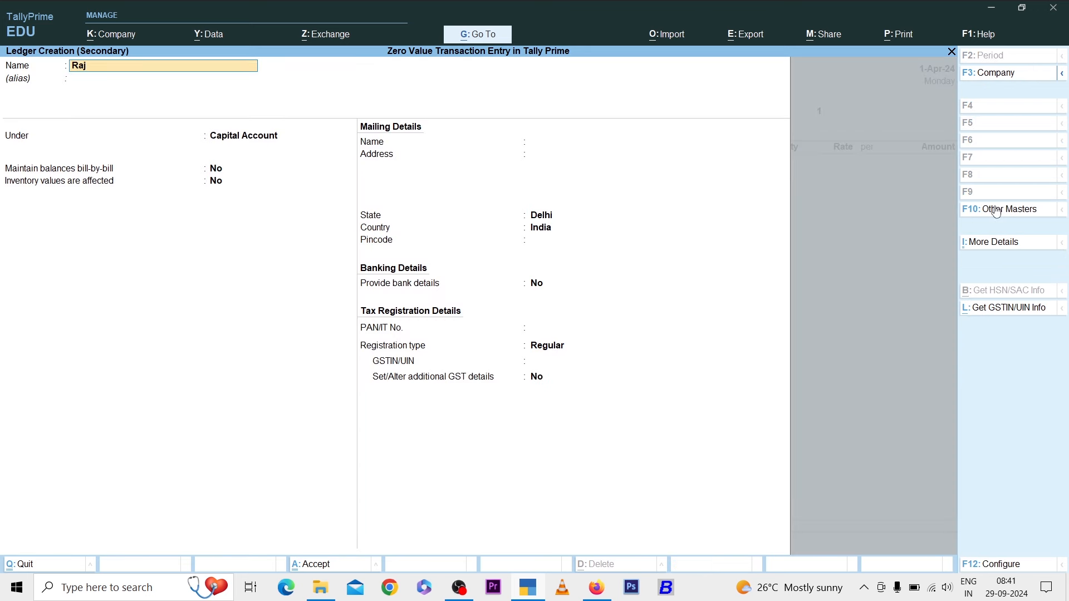
pyautogui.press('Return')
pyautogui.write('C')
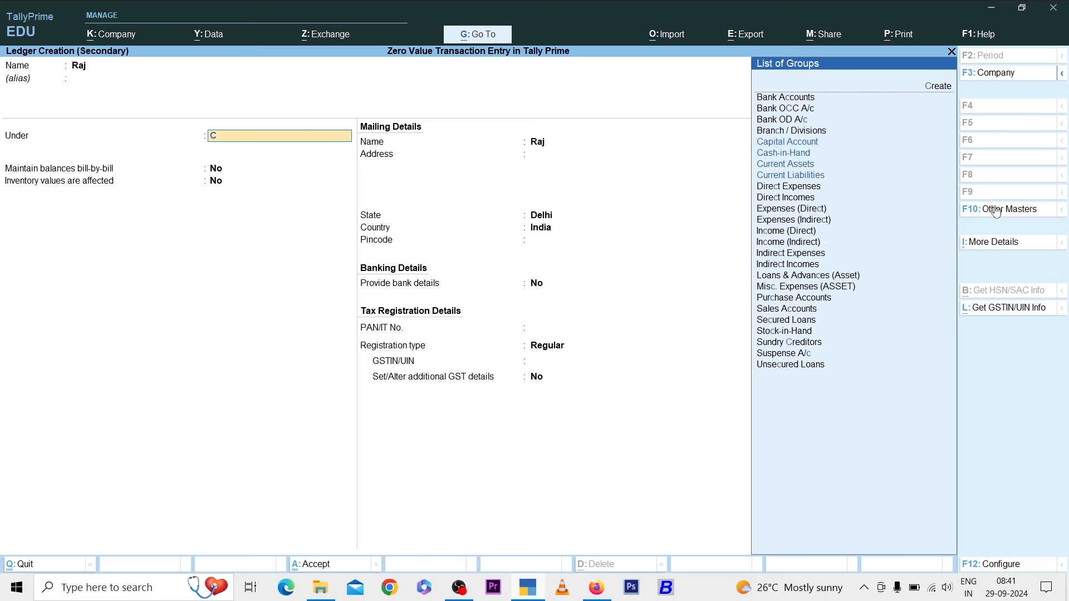
pyautogui.write('red')
pyautogui.press('Return')
pyautogui.press('Return')
pyautogui.press('Return')
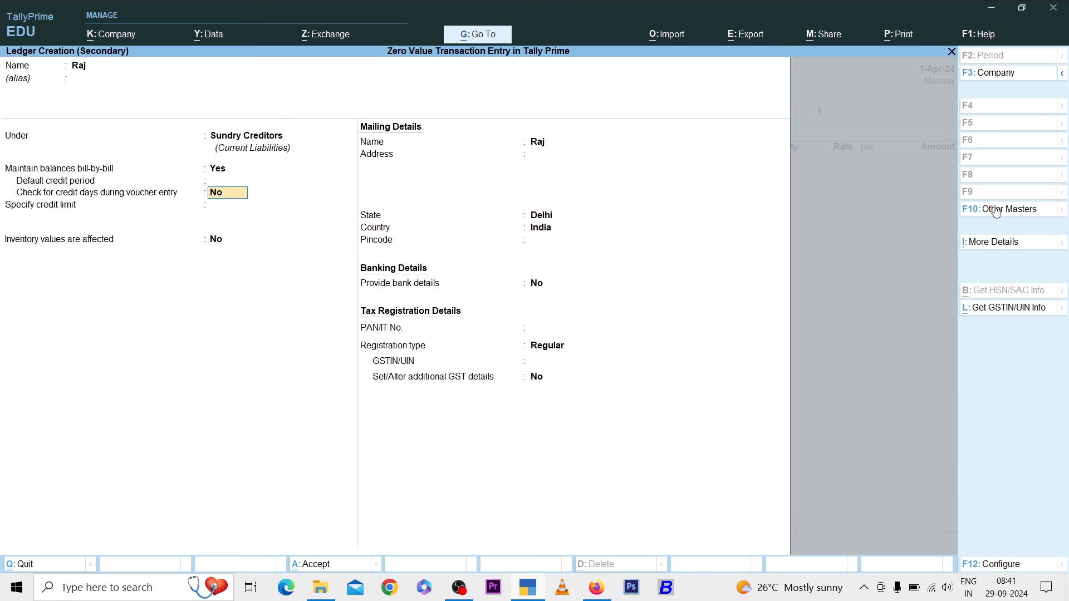
pyautogui.press('ctrl')
pyautogui.hotkey('ctrl', 'a')
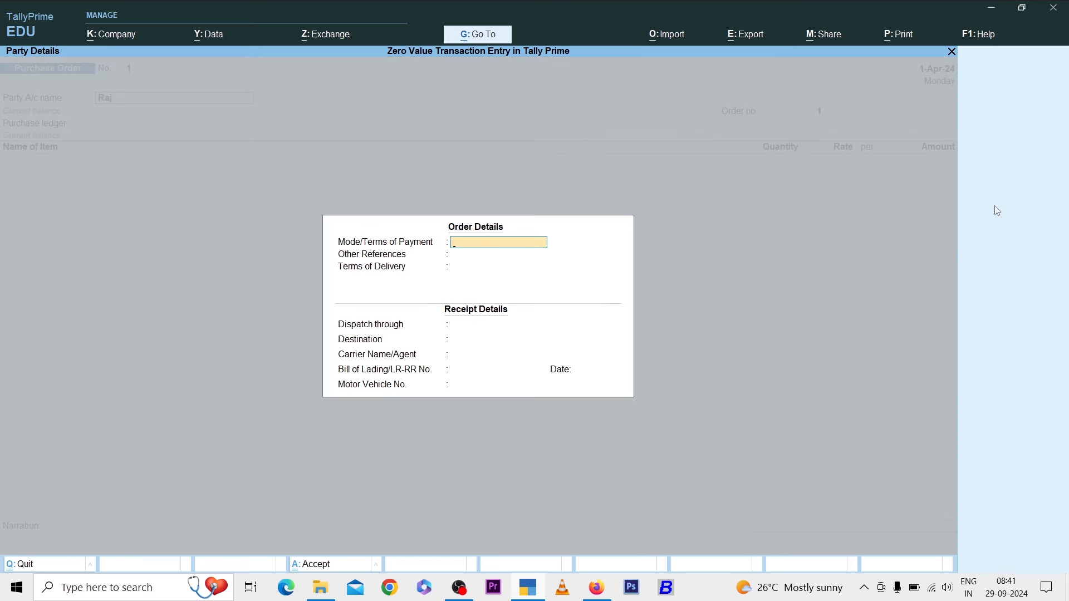
# Accept the blank order details and the default party details, and enter the supplier's order number
pyautogui.hotkey('ctrl', 'a')
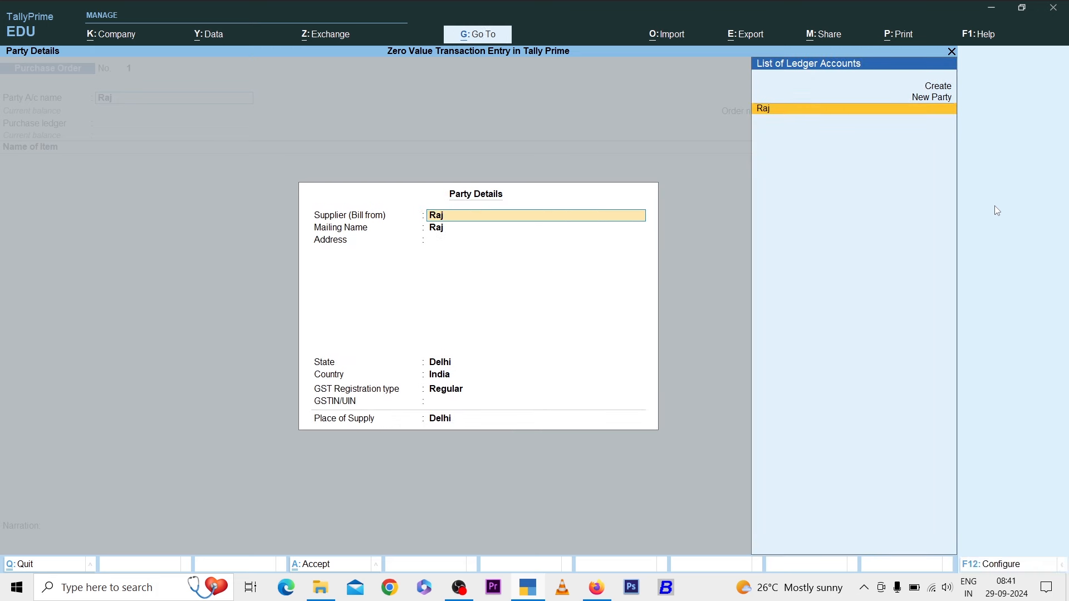
pyautogui.hotkey('ctrl', 'a')
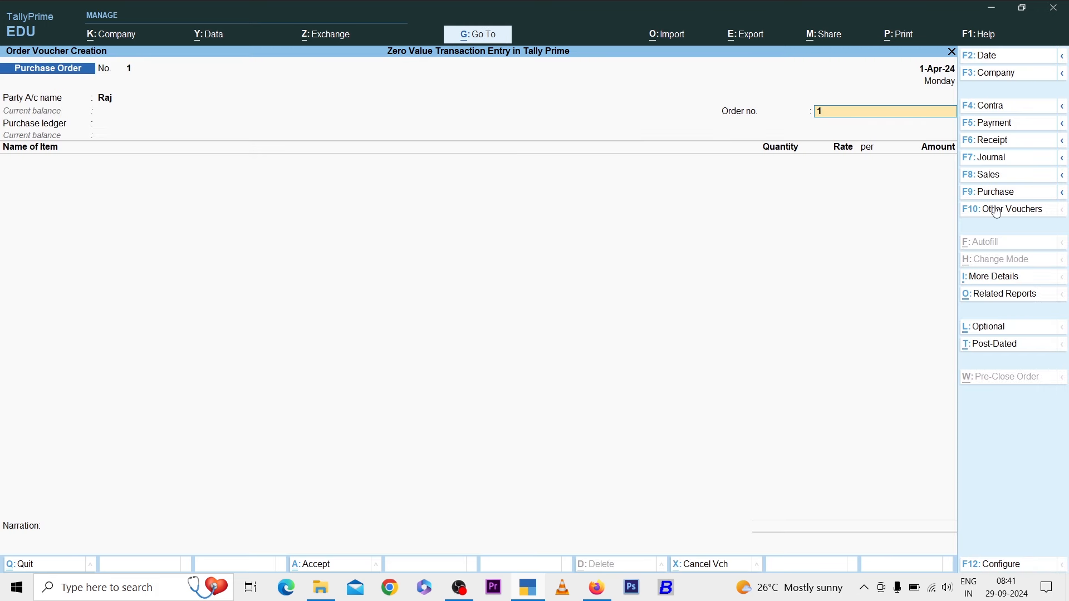
pyautogui.write('Raj/Ord')
pyautogui.press('Return')
# Create a ledger named Purchase under Purchase Accounts as the order's purchase ledger and save it
pyautogui.press('Return')
pyautogui.write('P')
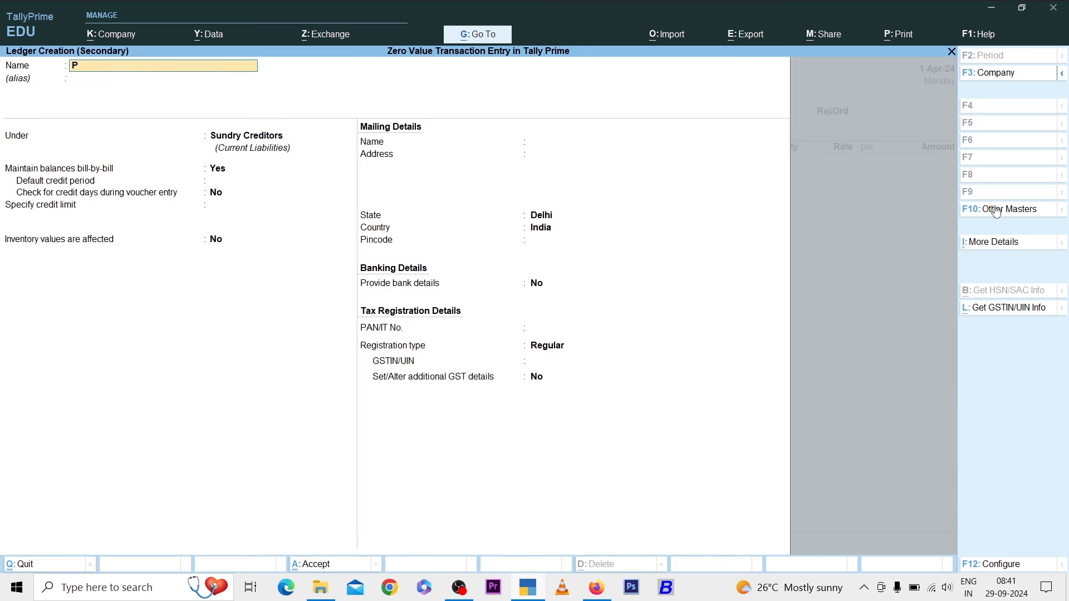
pyautogui.write('urcha')
pyautogui.press('BackSpace')
pyautogui.write('hase')
pyautogui.press('Return')
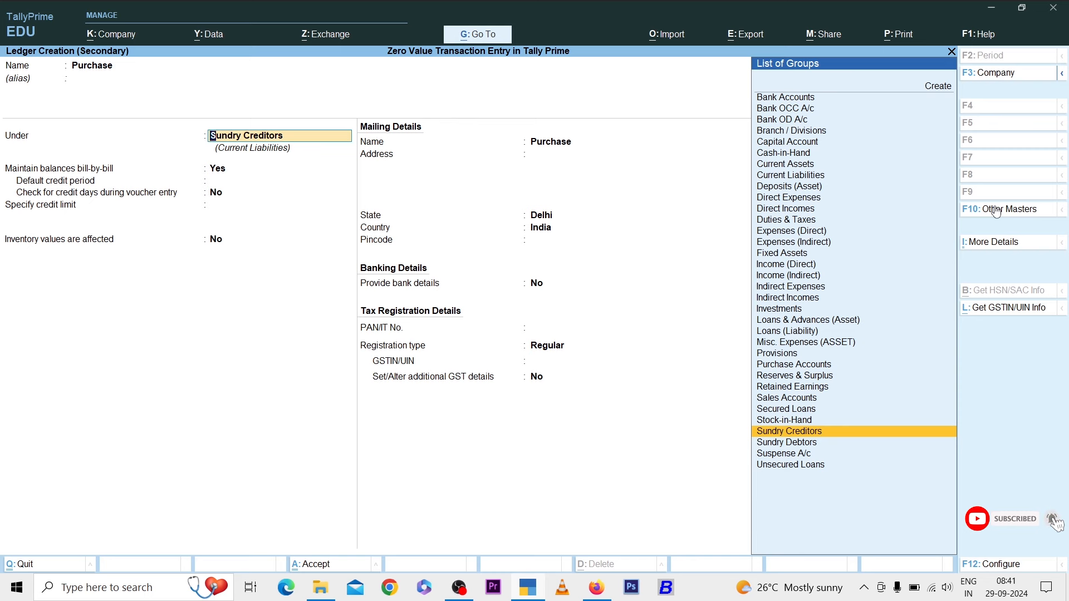
pyautogui.write('Pur')
pyautogui.press('Return')
pyautogui.hotkey('ctrl', 'a')
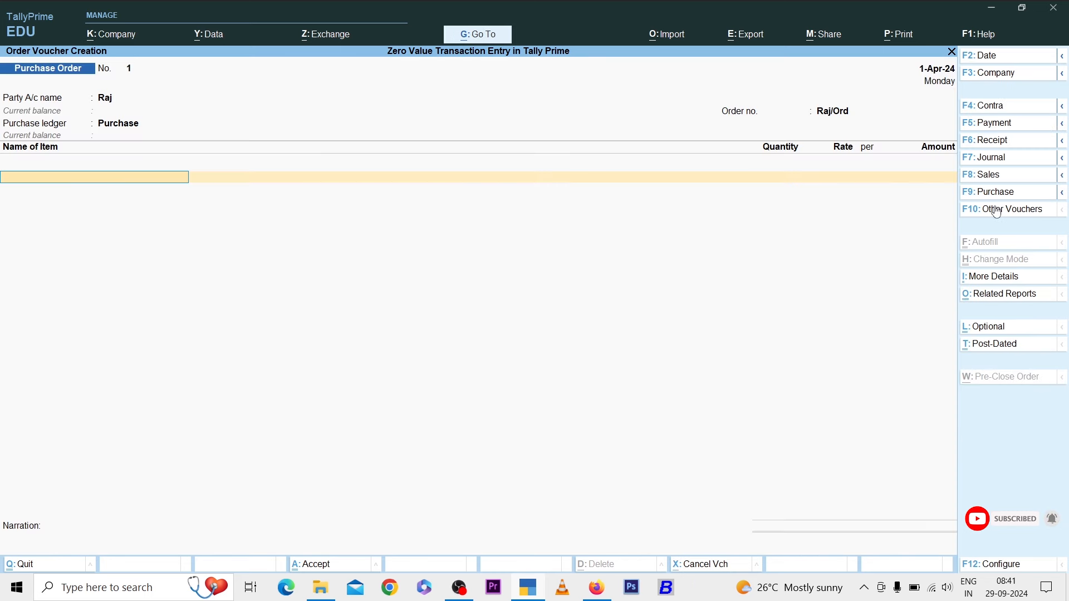
# Start a new stock item named Computer under Primary from the purchase order's item line, leaving the alias blank
pyautogui.hotkey('alt', 'c')
pyautogui.write('Comp')
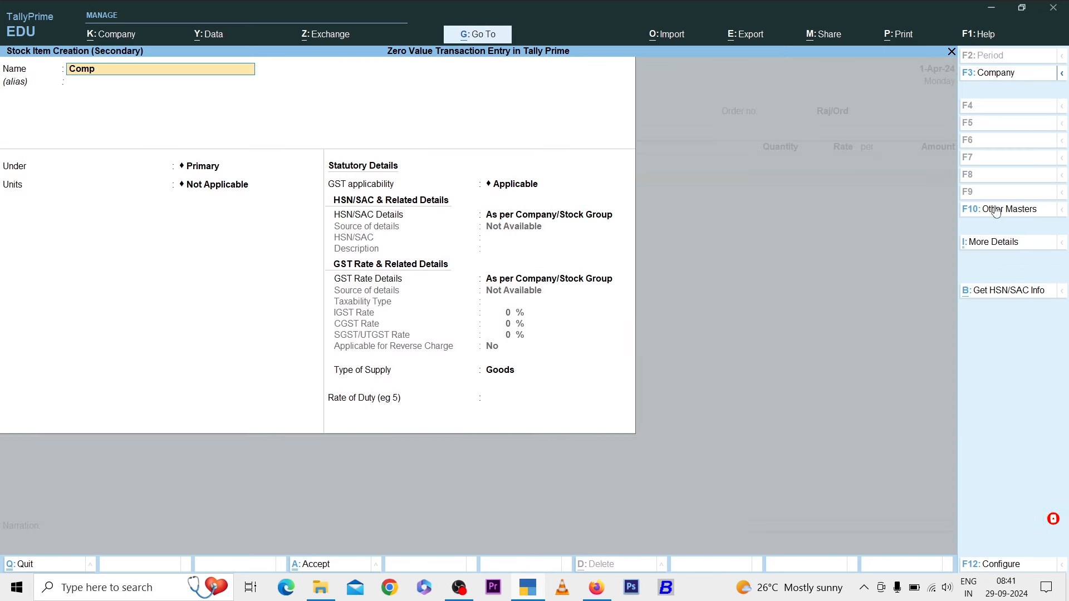
pyautogui.write('uter')
pyautogui.press('Return')
pyautogui.press('Return')
pyautogui.press('Return')
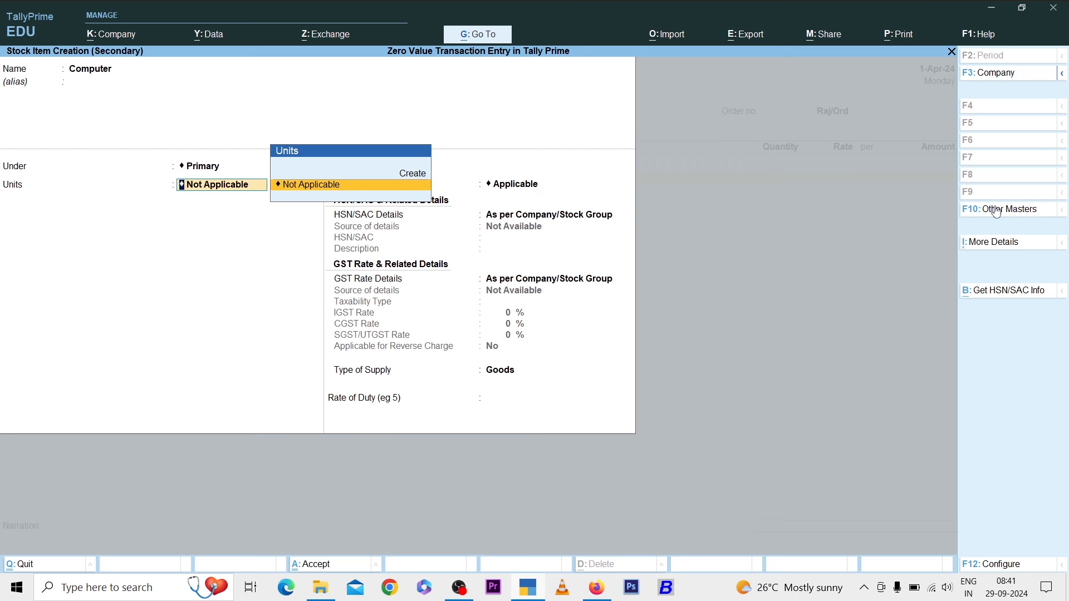
# Create the simple unit pcs with quantity code PCS-PIECES and 0 decimal places for the item, and save the stock item
pyautogui.press('Return')
pyautogui.write('pcs')
pyautogui.press('Return')
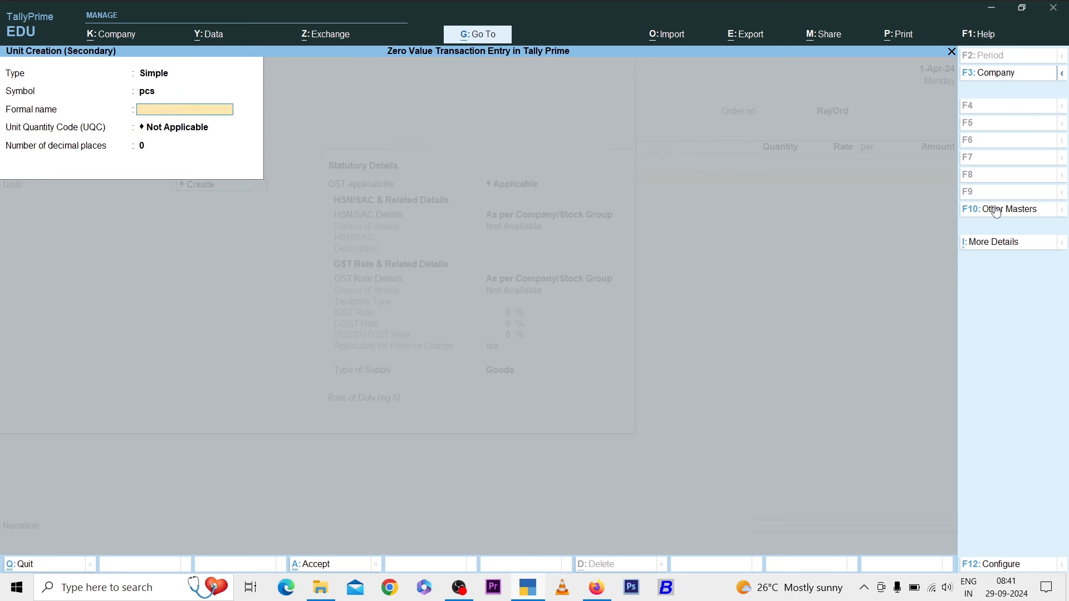
pyautogui.press('Return')
pyautogui.write('pi')
pyautogui.press('Return')
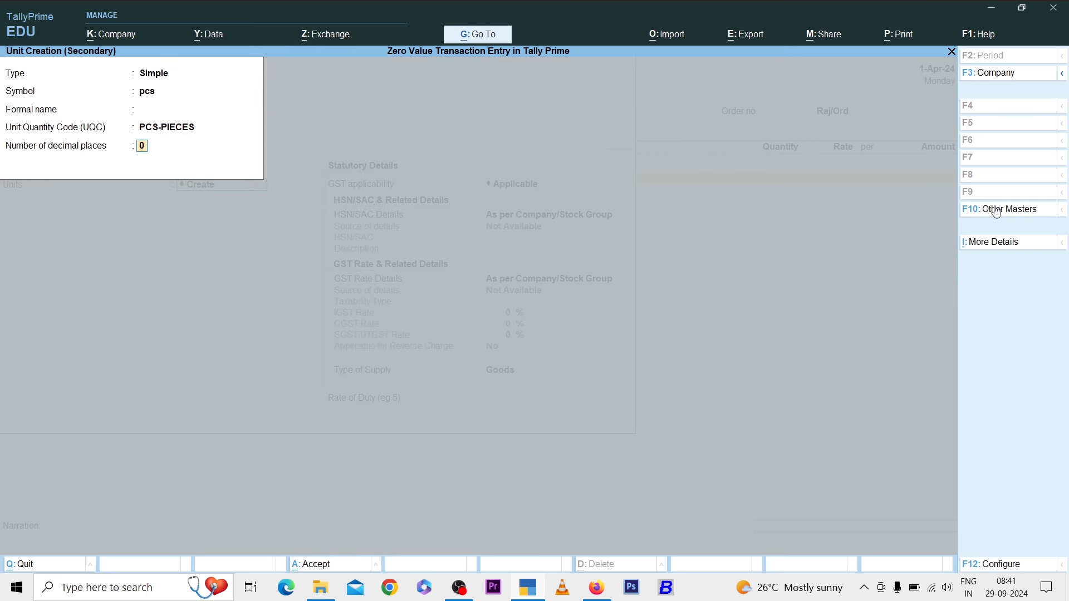
pyautogui.press('Return')
pyautogui.hotkey('ctrl', 'a')
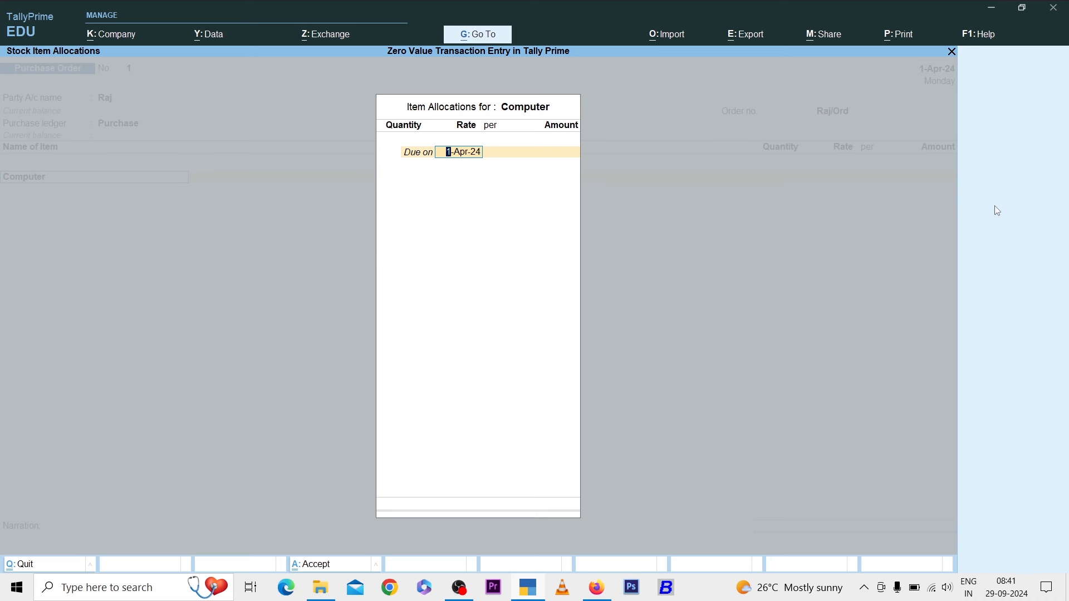
# Allocate 50 pcs of Computer due on 1-Apr-24, leaving the rate and amount blank
pyautogui.press('Return')
pyautogui.write('5')
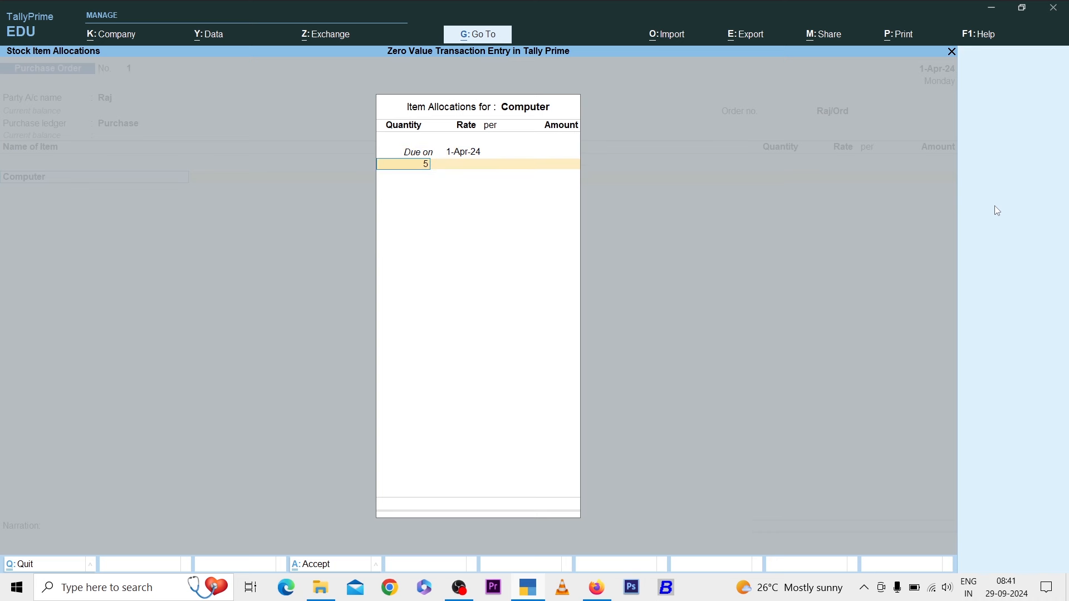
pyautogui.write('0')
pyautogui.press('Return')
pyautogui.press('Return')
pyautogui.press('Return')
pyautogui.press('Return')
pyautogui.press('Return')
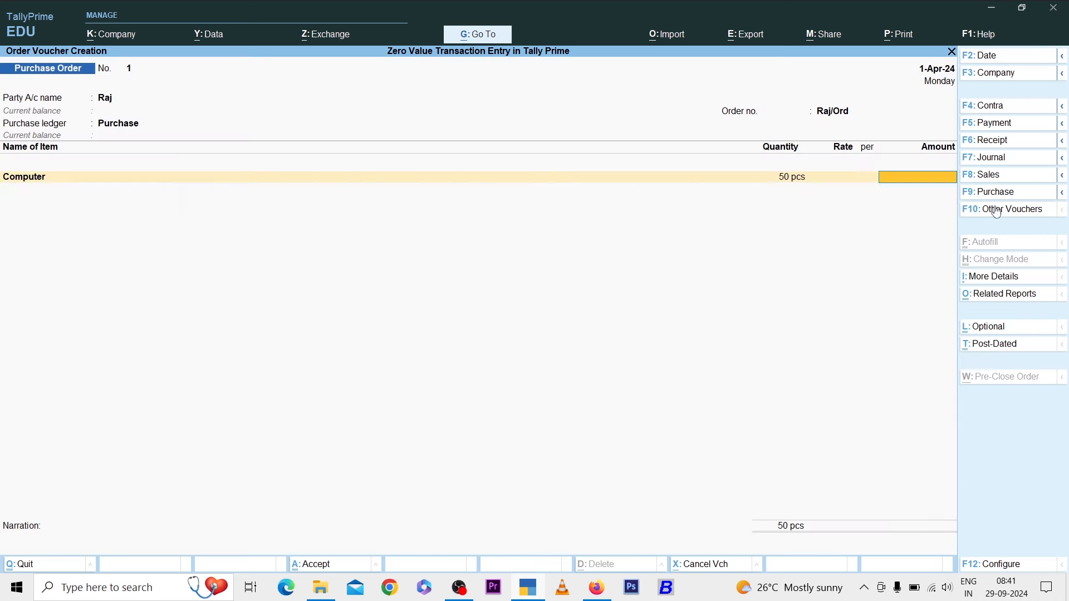
# End the item list, leave the narration blank and save the zero-value purchase order
pyautogui.press('Return')
pyautogui.press('Return')
pyautogui.press('Return')
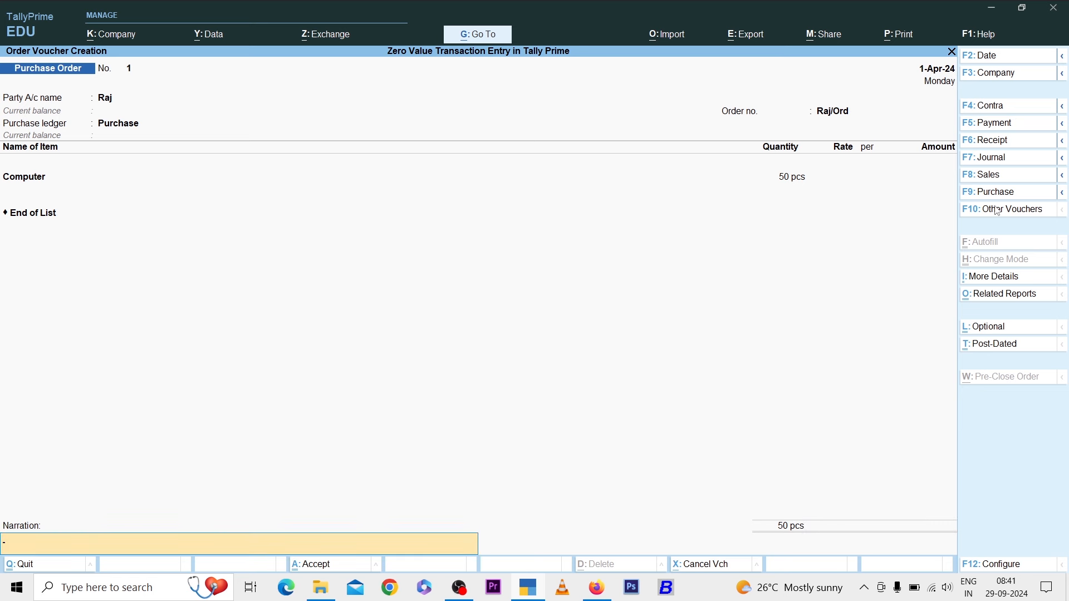
pyautogui.press('Return')
pyautogui.press('Return')
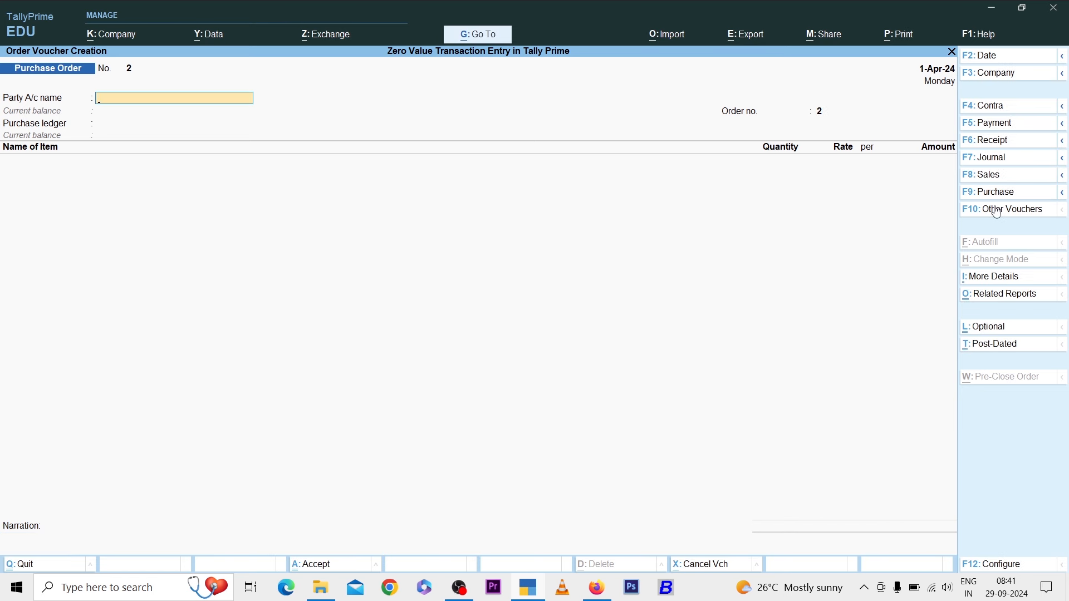
# Switch to a new Payment voucher and change its mode to Single Entry
pyautogui.press('F8')
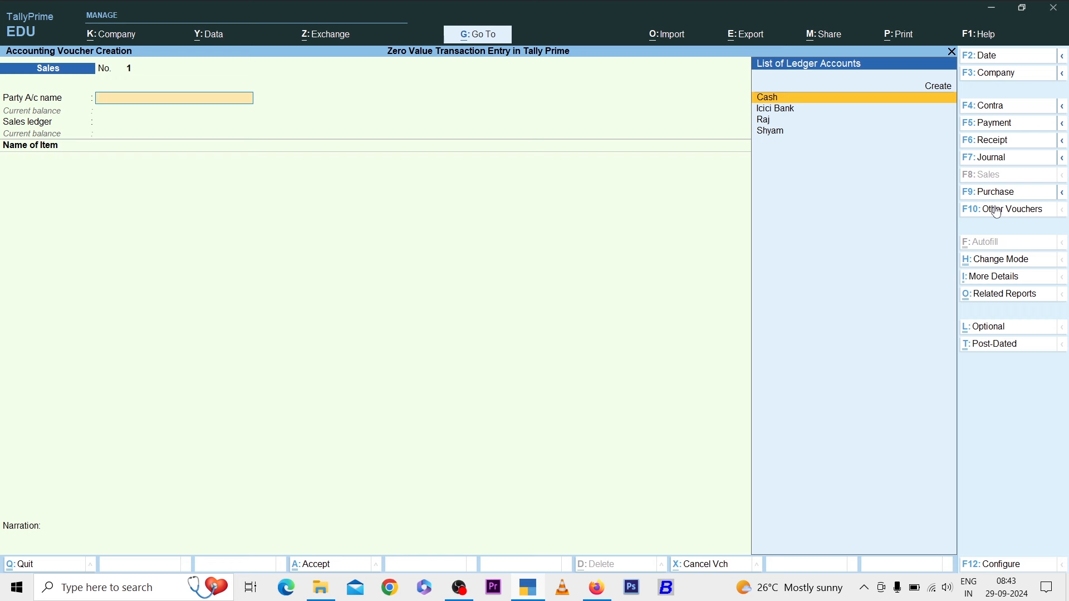
pyautogui.press('F5')
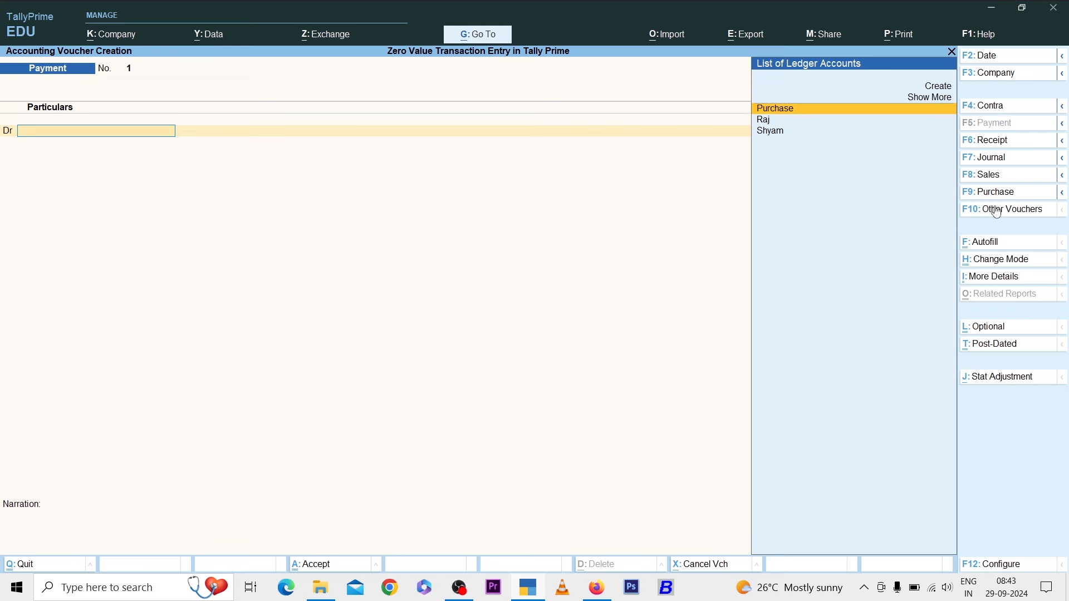
pyautogui.hotkey('ctrl', 'h')
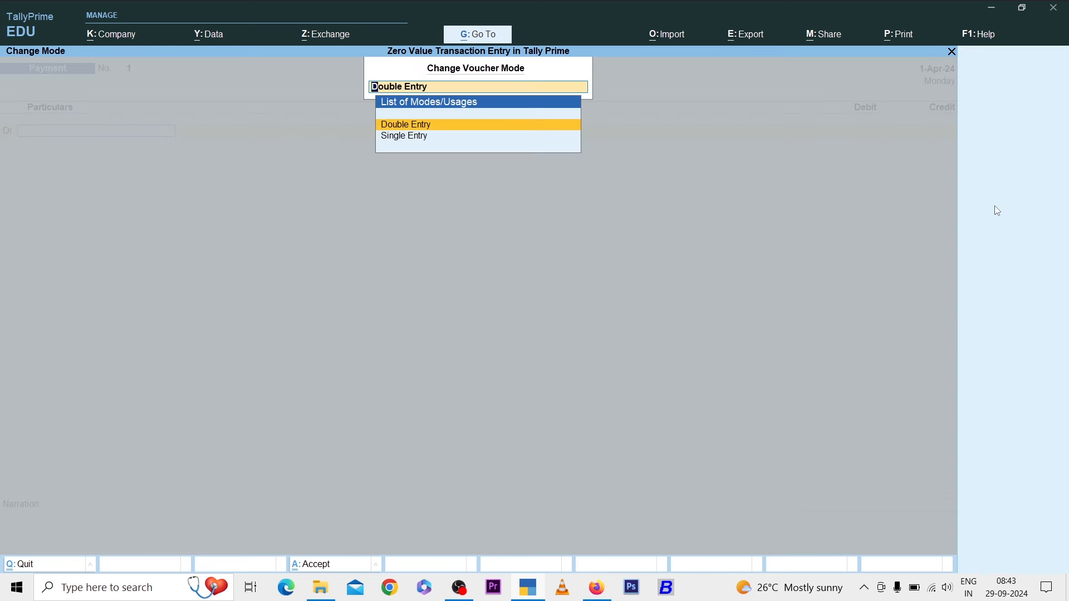
pyautogui.press('Down')
pyautogui.press('Return')
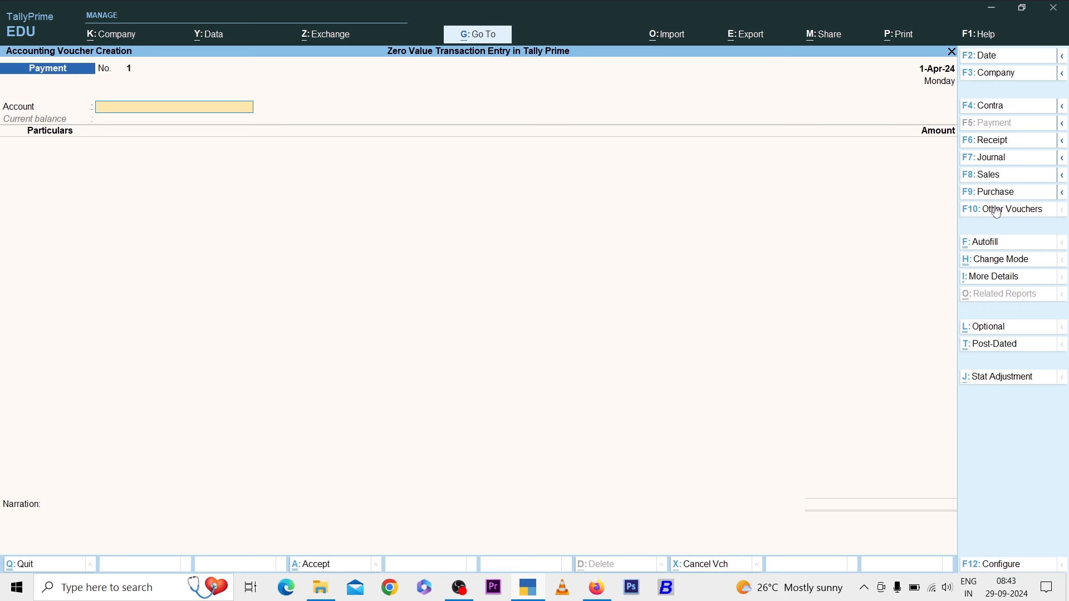
# Set Icici Bank as the payment account and add the last party ledger in the list as the particulars
pyautogui.press('Down')
pyautogui.press('Down')
pyautogui.press('Return')
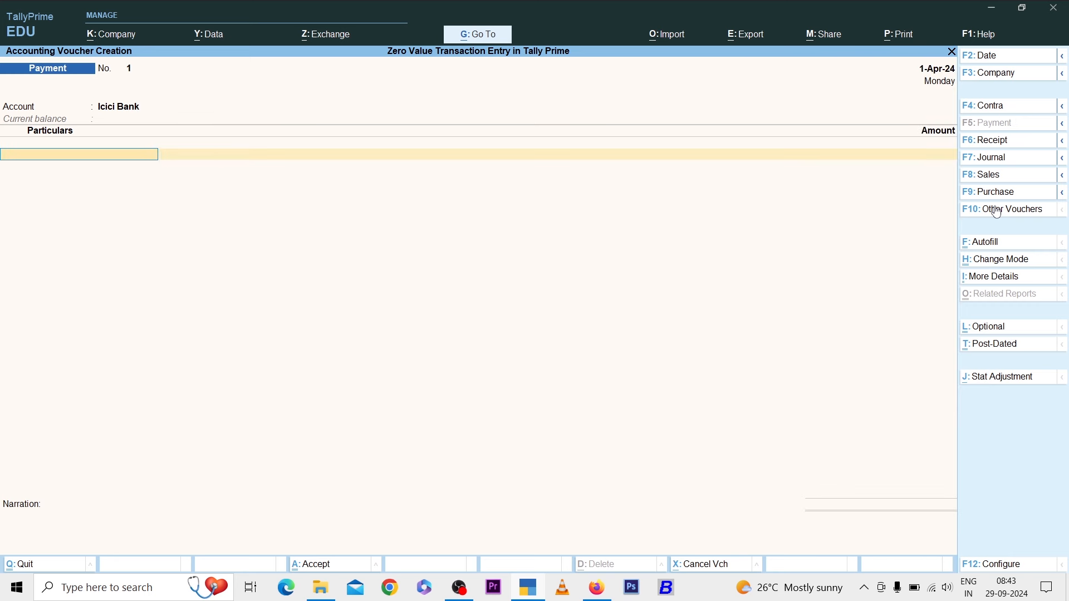
pyautogui.press('Down')
pyautogui.press('Down')
pyautogui.press('Down')
pyautogui.press('Down')
pyautogui.press('Down')
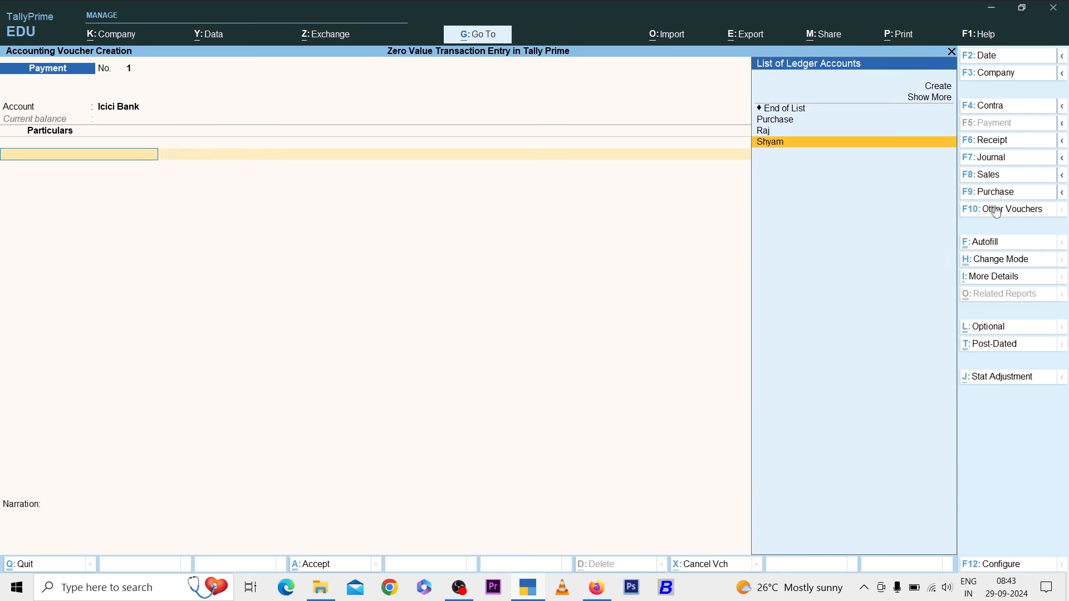
pyautogui.press('Return')
# Try to save the payment voucher with a blank amount and no narration
pyautogui.press('Return')
pyautogui.press('Return')
pyautogui.press('Return')
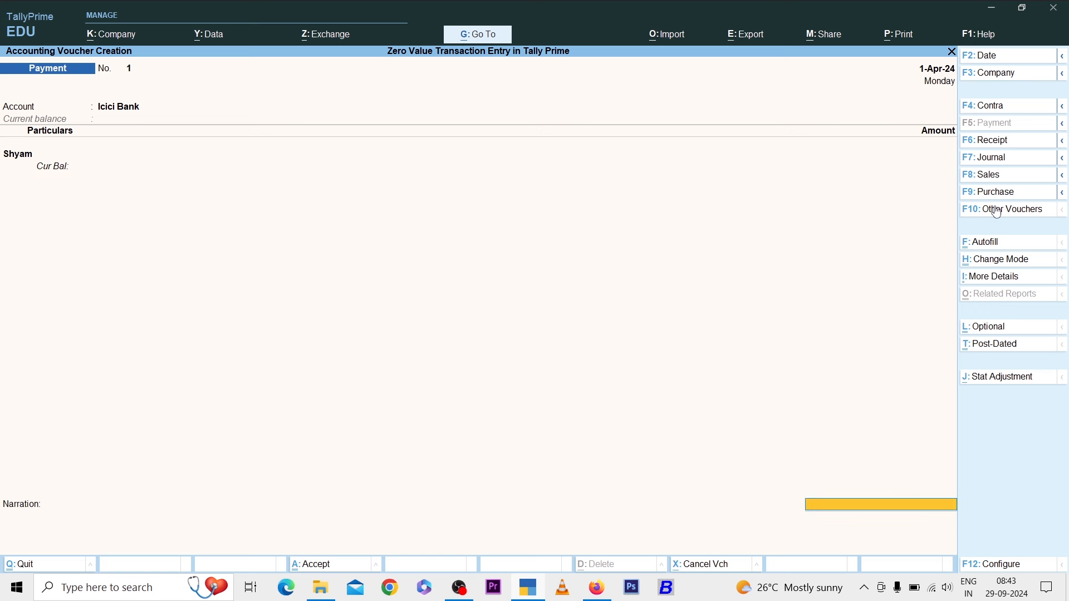
pyautogui.press('Return')
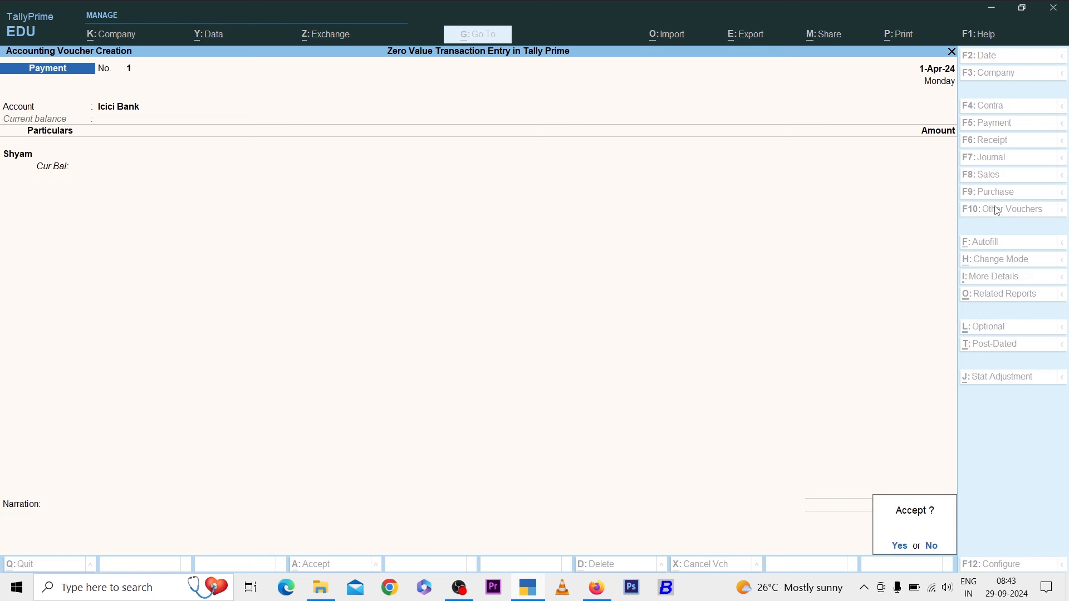
pyautogui.press('Return')
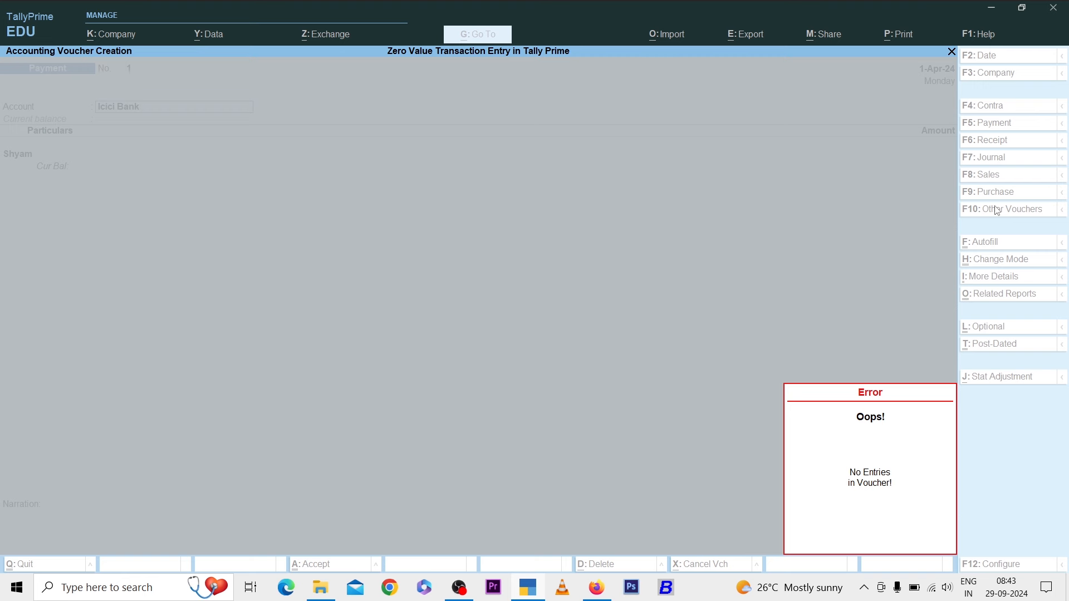
pyautogui.press('Escape')
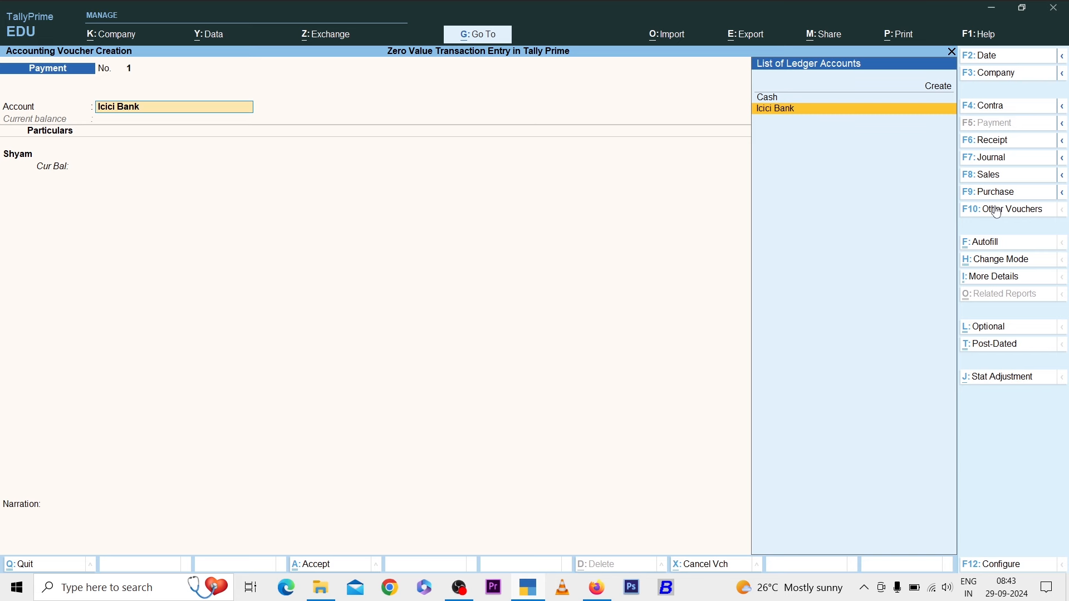
# Open the Payment voucher type for alteration from the accounting masters
pyautogui.press('alt')
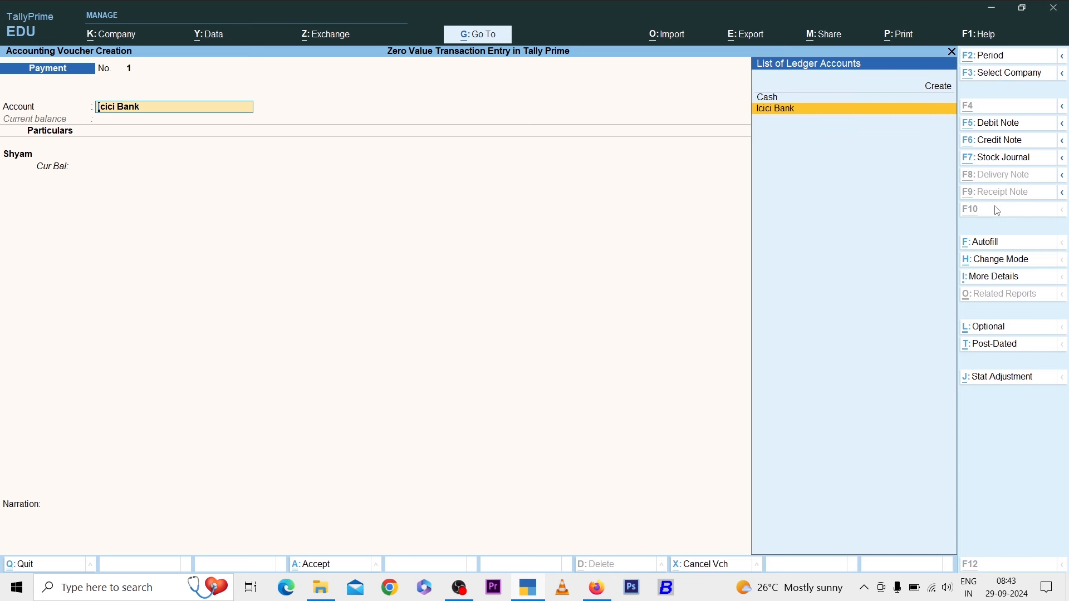
pyautogui.hotkey('alt', 'g')
pyautogui.press('Up')
pyautogui.press('Up')
pyautogui.press('Up')
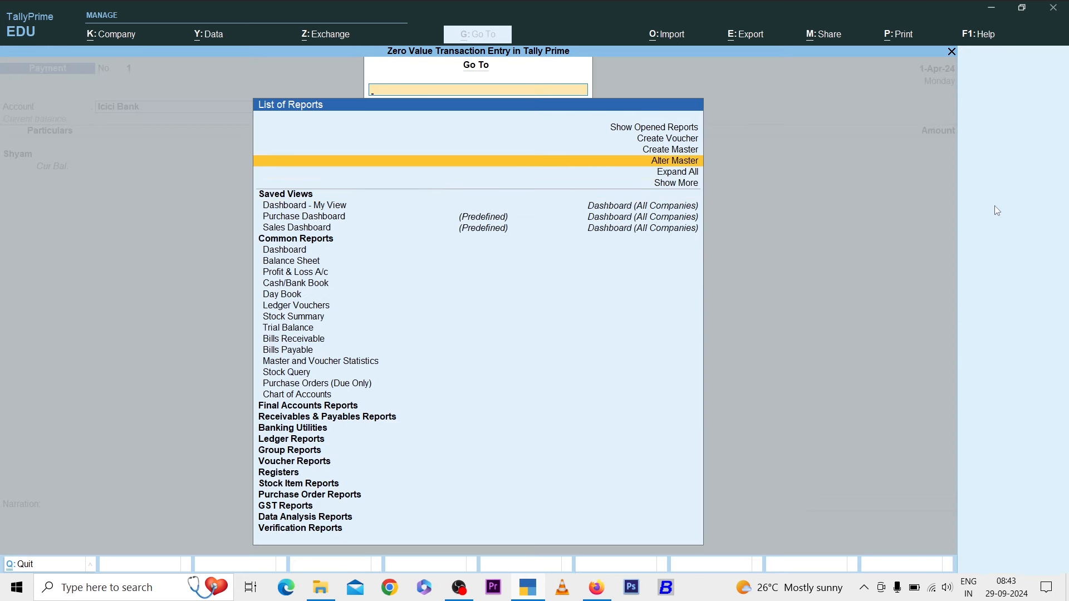
pyautogui.press('Return')
pyautogui.press('Down')
pyautogui.press('Down')
pyautogui.press('Down')
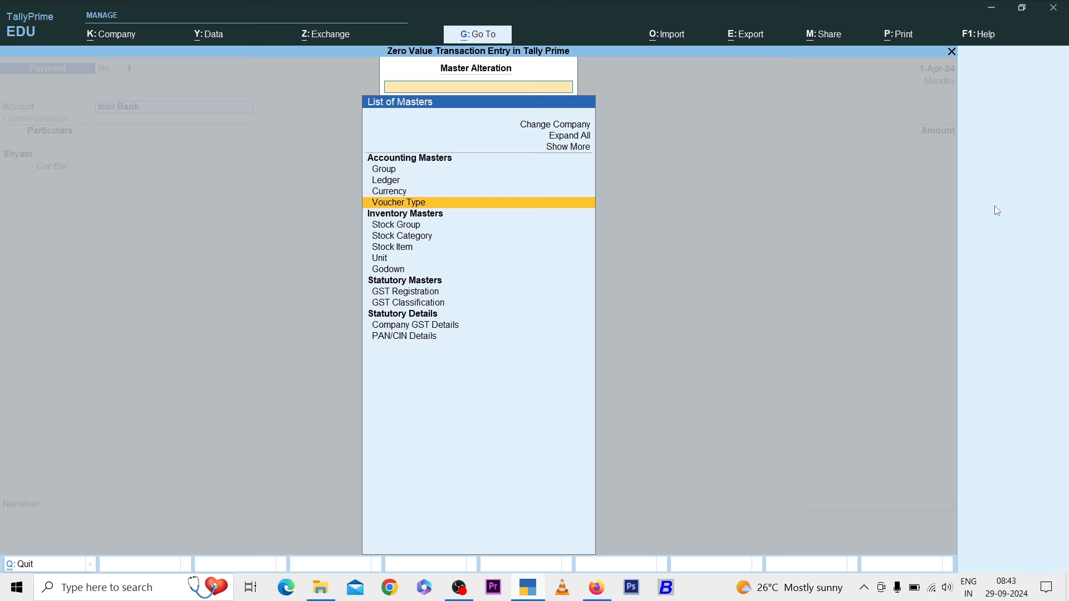
pyautogui.press('Return')
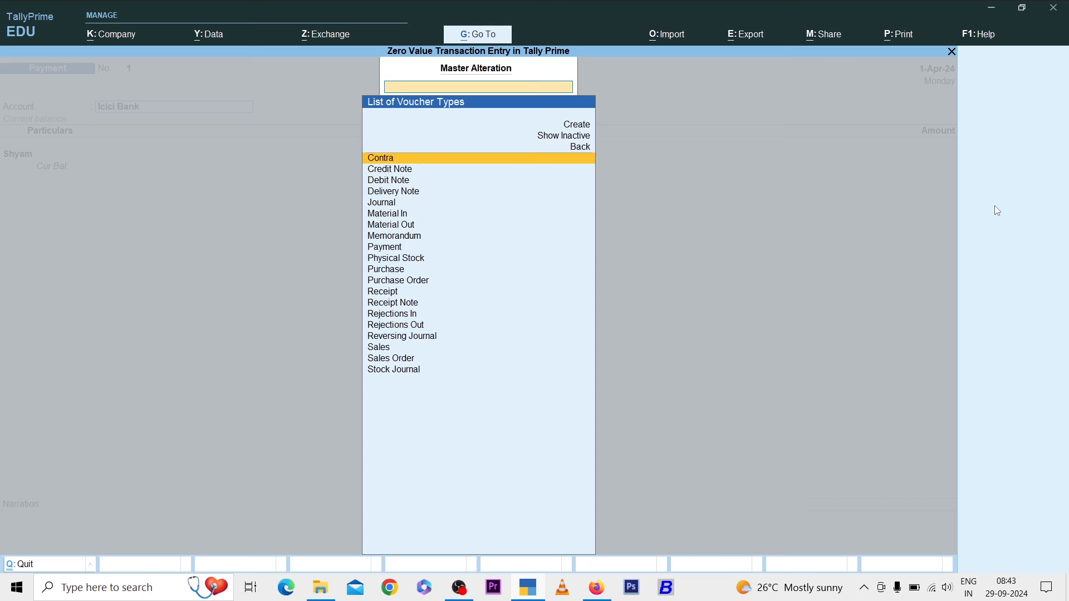
pyautogui.write('Pay')
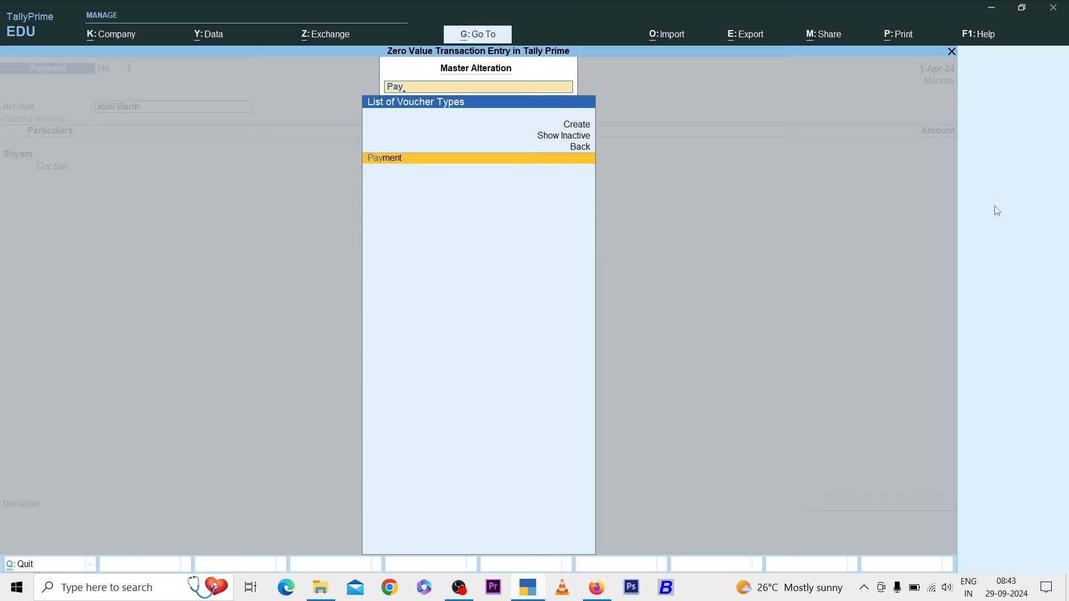
pyautogui.press('Return')
# Set Allow zero-valued transactions to Yes for the Payment voucher type and save it
pyautogui.press('Return')
pyautogui.press('Return')
pyautogui.press('Return')
pyautogui.press('Return')
pyautogui.press('Return')
pyautogui.press('Return')
pyautogui.press('Return')
pyautogui.press('Return')
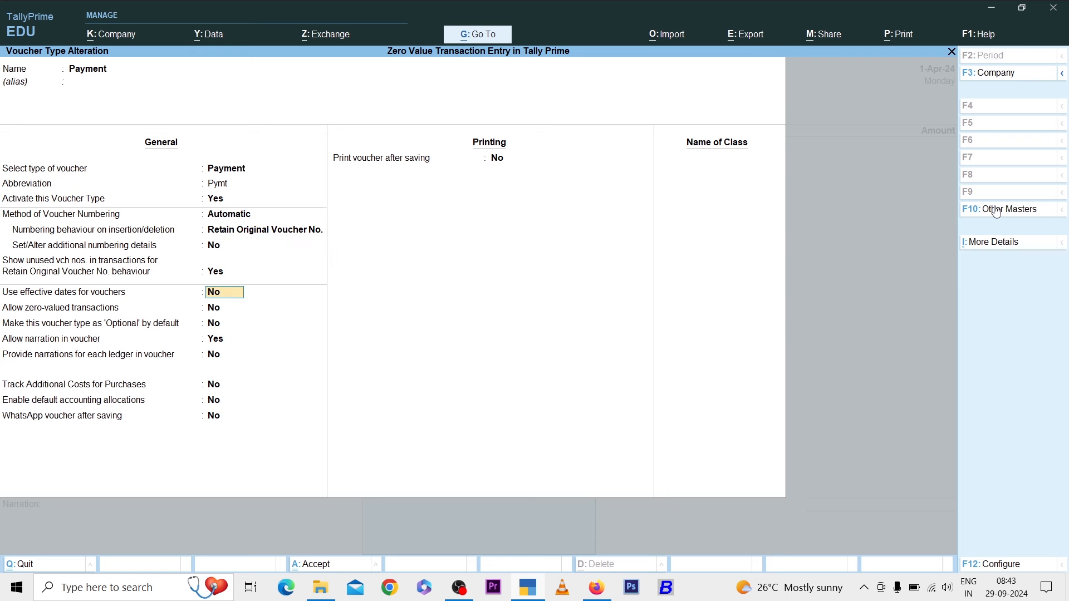
pyautogui.write('y')
pyautogui.press('Return')
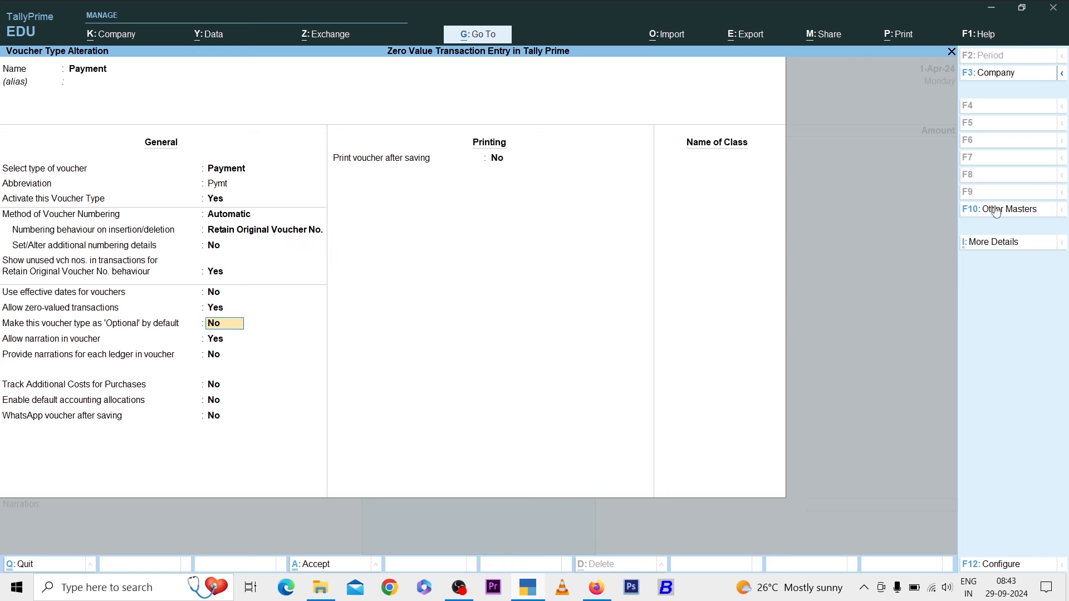
pyautogui.hotkey('ctrl', 'a')
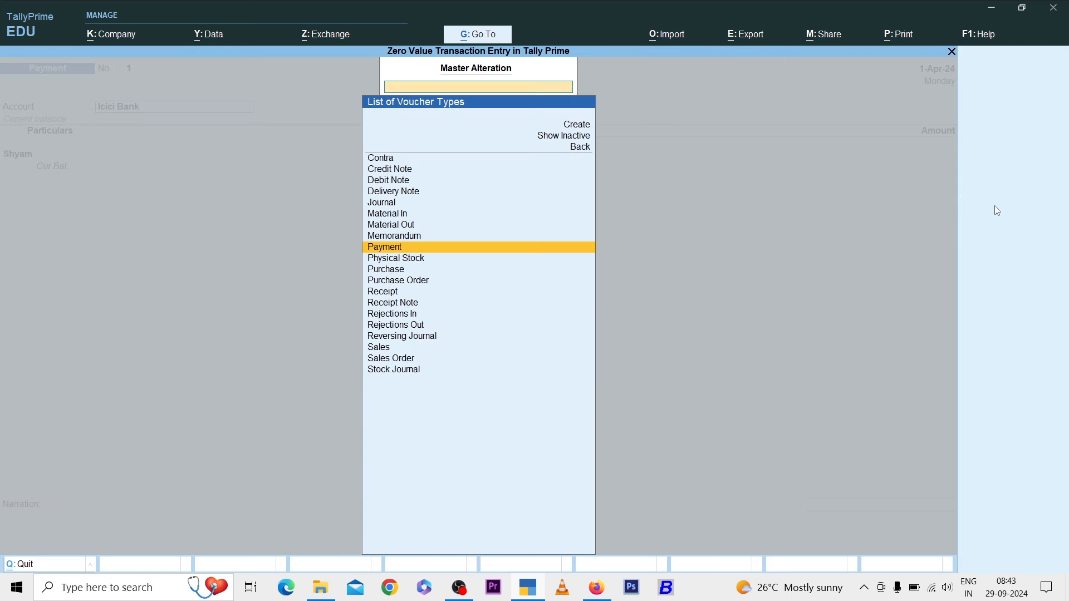
# Return to the pending payment voucher and save it with its account and party entry and a blank amount
pyautogui.press('Escape')
pyautogui.press('Escape')
pyautogui.press('Return')
pyautogui.press('Return')
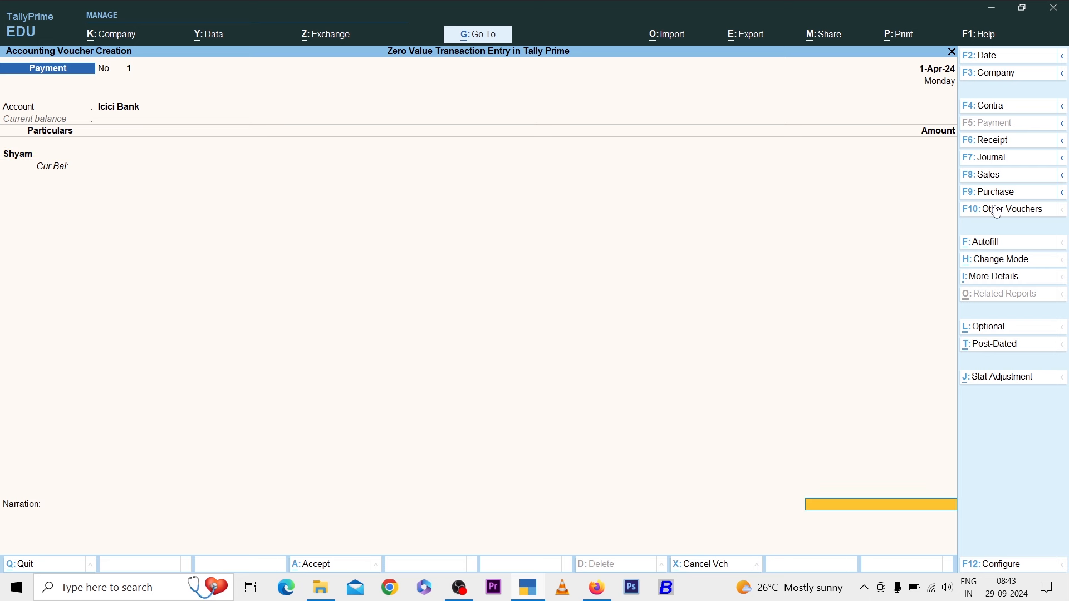
pyautogui.press('Return')
pyautogui.press('Return')
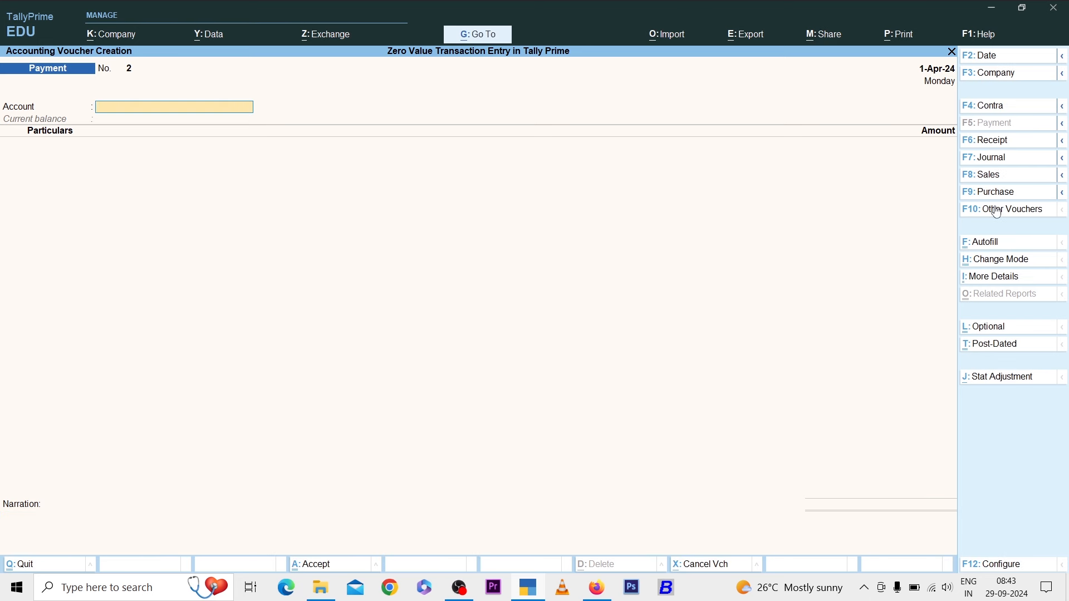